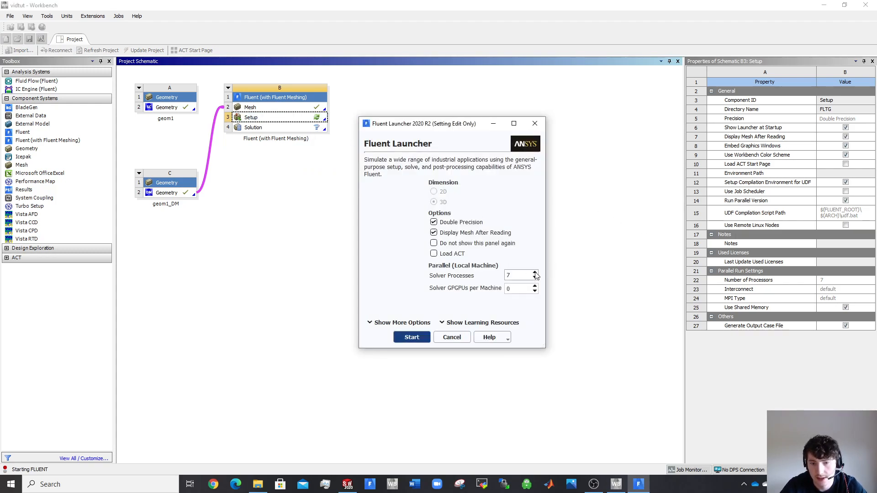
- Launch the 3D Fluent solver in double precision with 7 solver processes
click(413, 338)
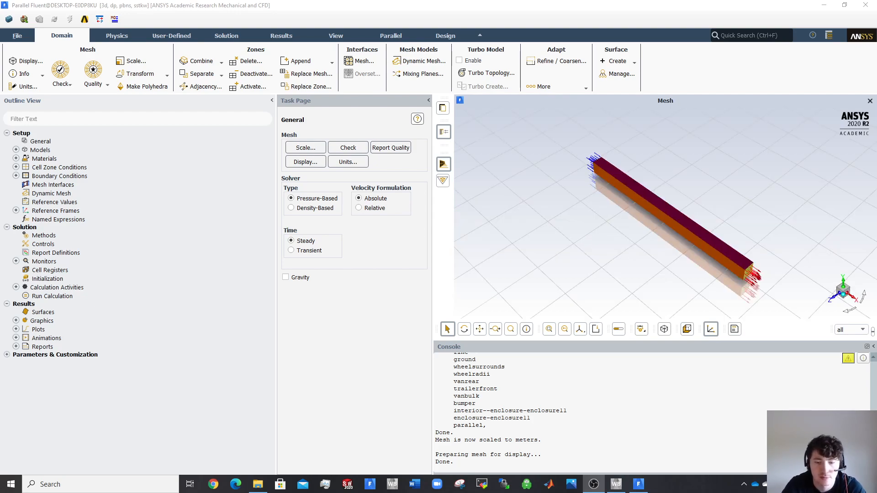
- Examine the enclosure mesh from several angles and review its domain extents in the mesh scaling settings
scroll(665, 233, up, 5)
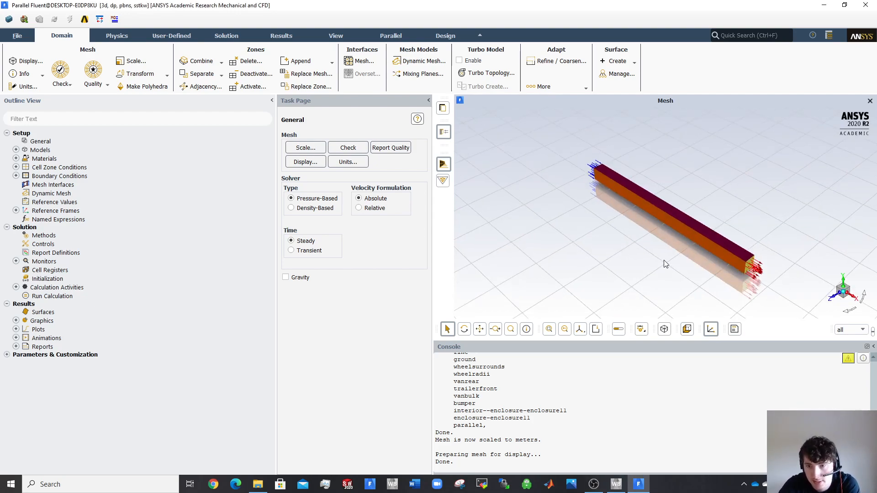
scroll(674, 226, down, 1)
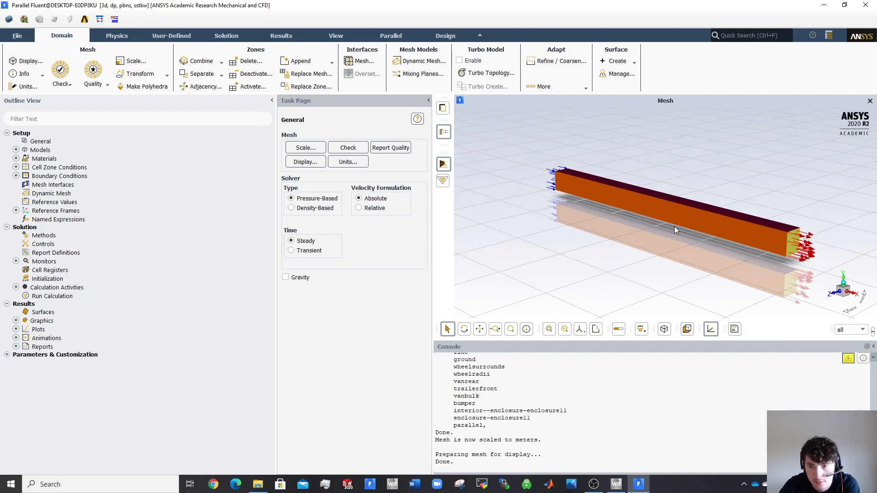
middle_drag(723, 222, 768, 234)
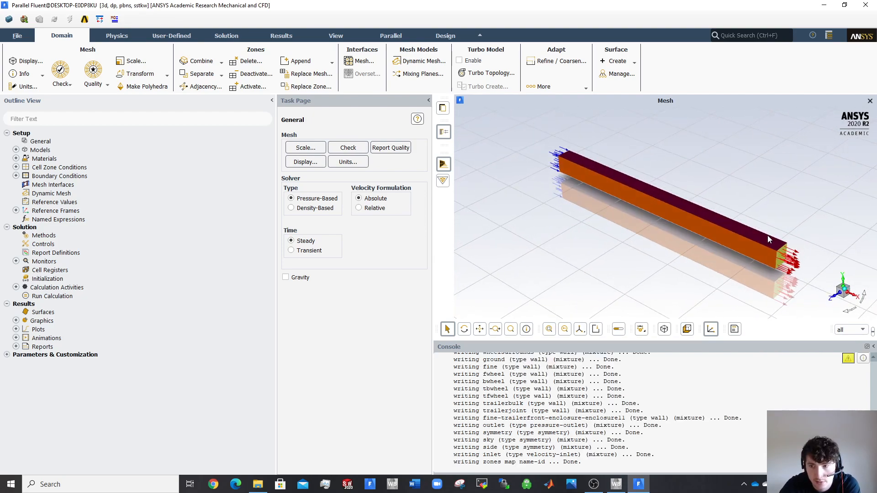
click(64, 176)
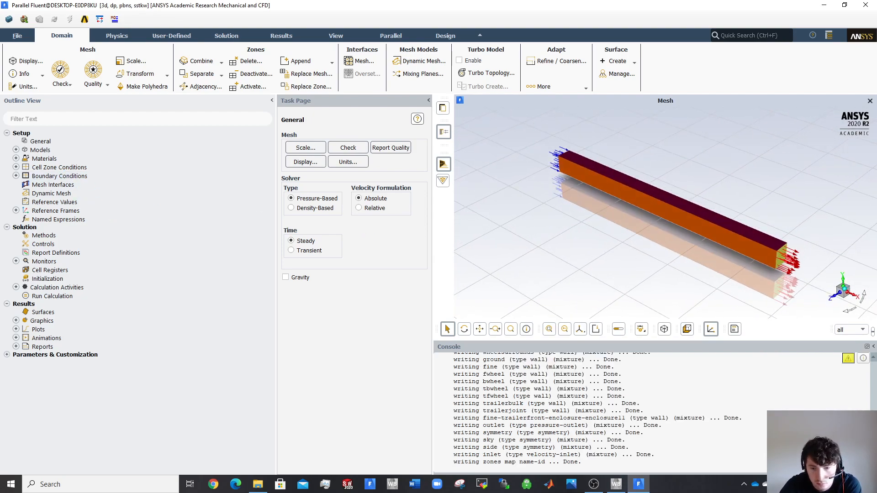
click(21, 150)
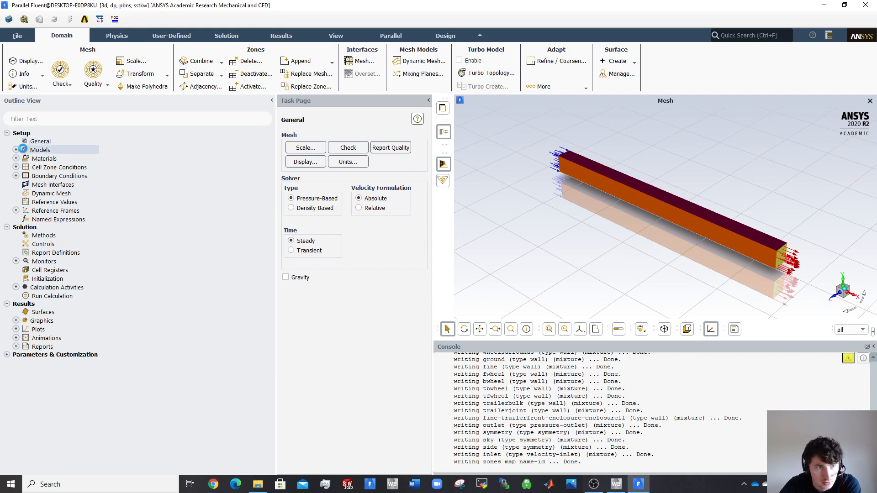
drag(673, 245, 454, 213)
scroll(719, 227, up, 6)
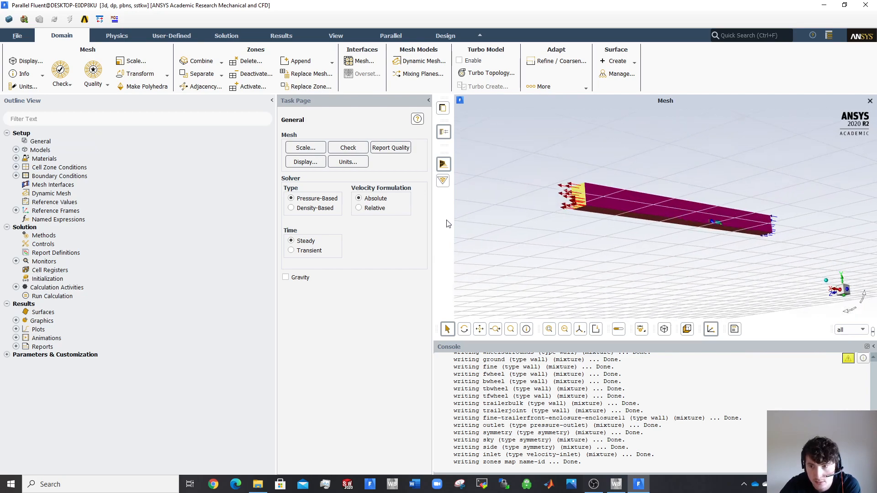
drag(720, 227, 801, 258)
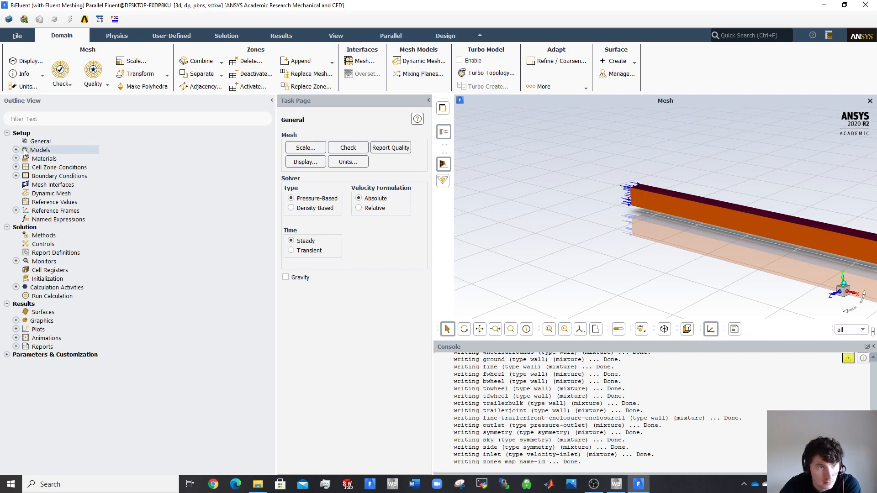
scroll(588, 228, down, 1)
middle_drag(470, 222, 406, 175)
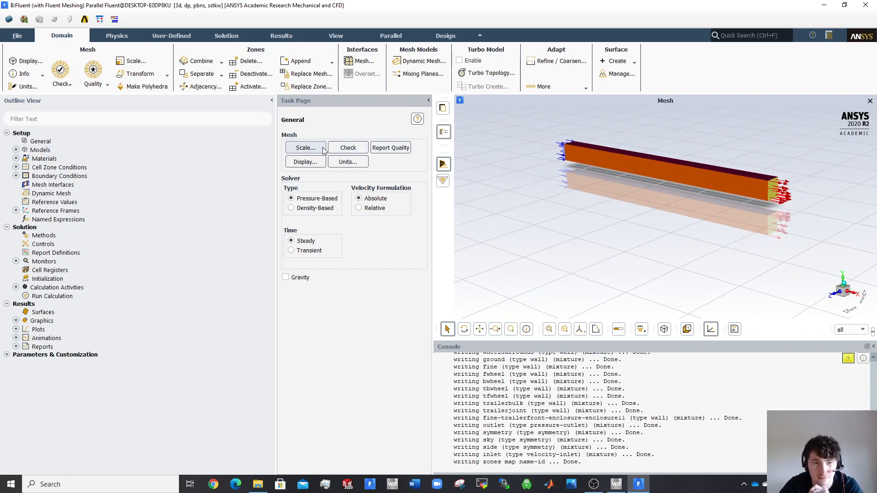
click(305, 148)
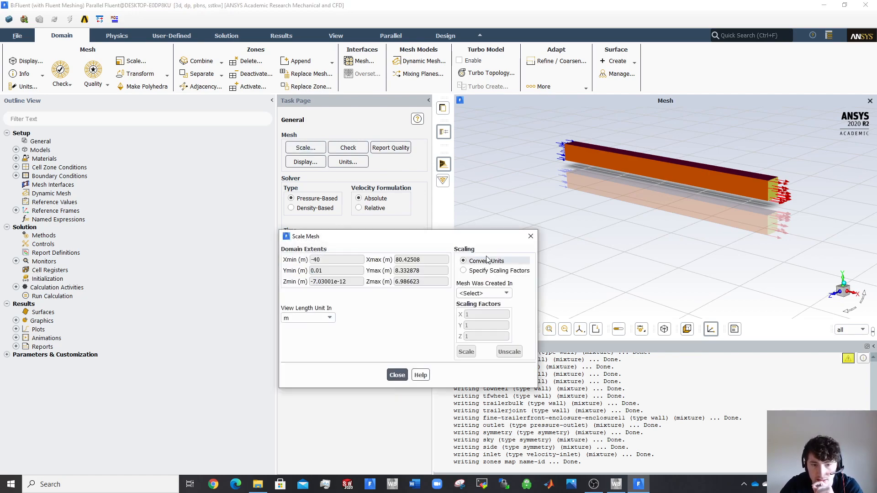
click(530, 236)
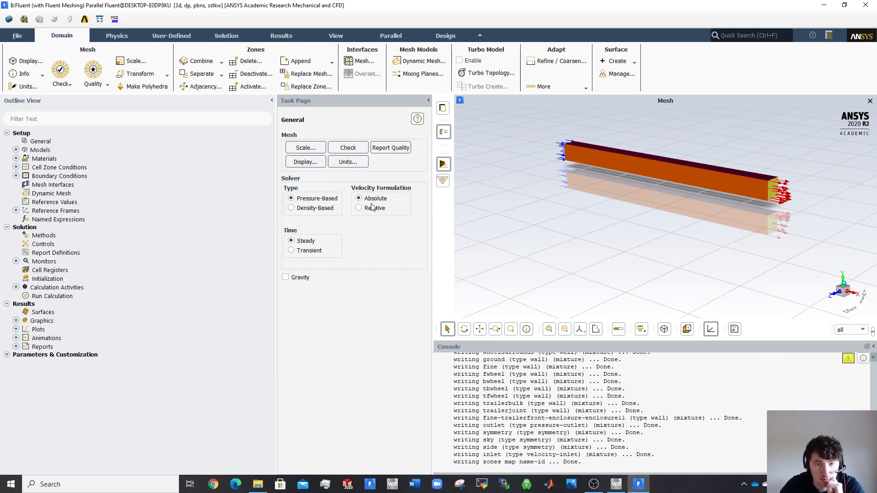
- Open the viscous turbulence model settings
click(16, 150)
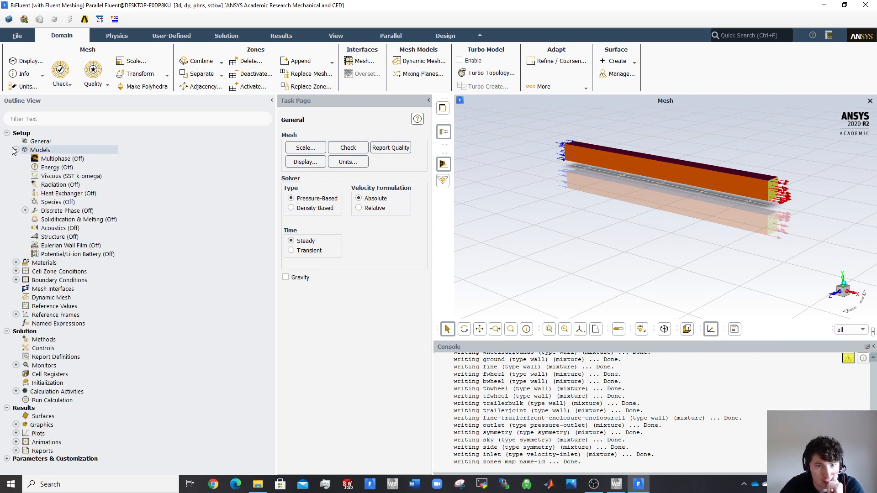
double_click(67, 177)
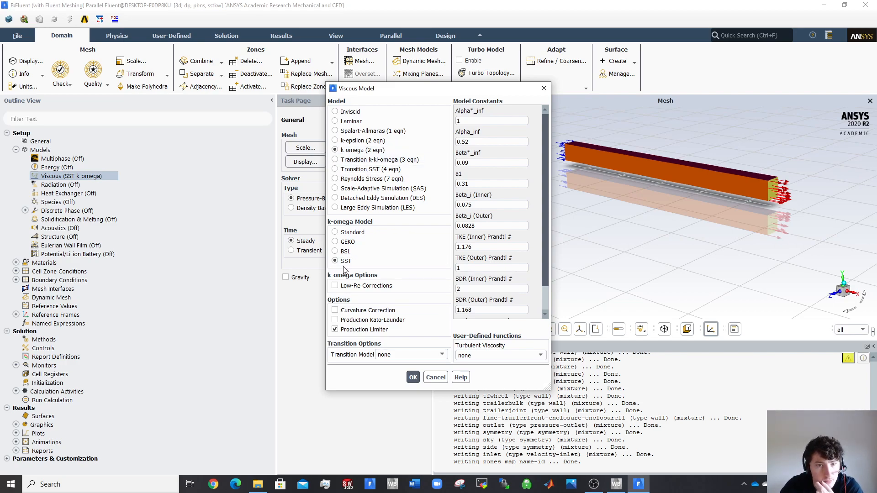
- Try the realizable k-epsilon model with enhanced wall treatment and with non-equilibrium wall functions
click(361, 141)
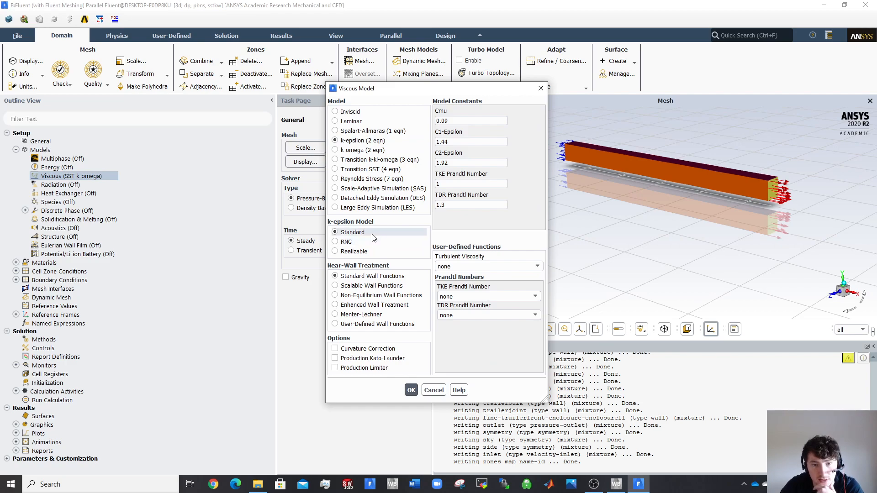
click(353, 251)
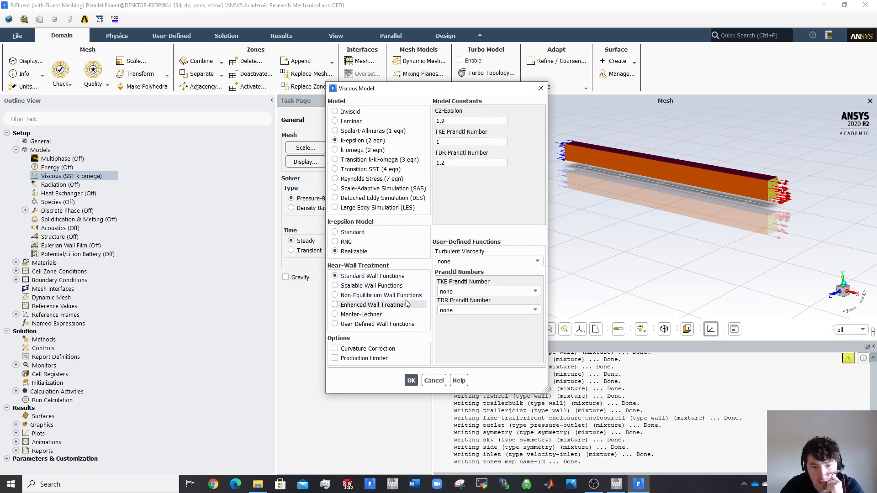
click(369, 306)
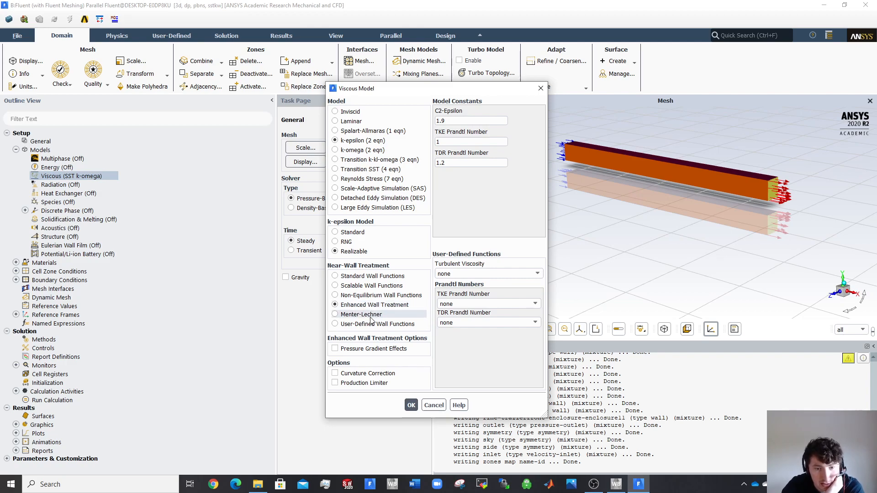
click(368, 296)
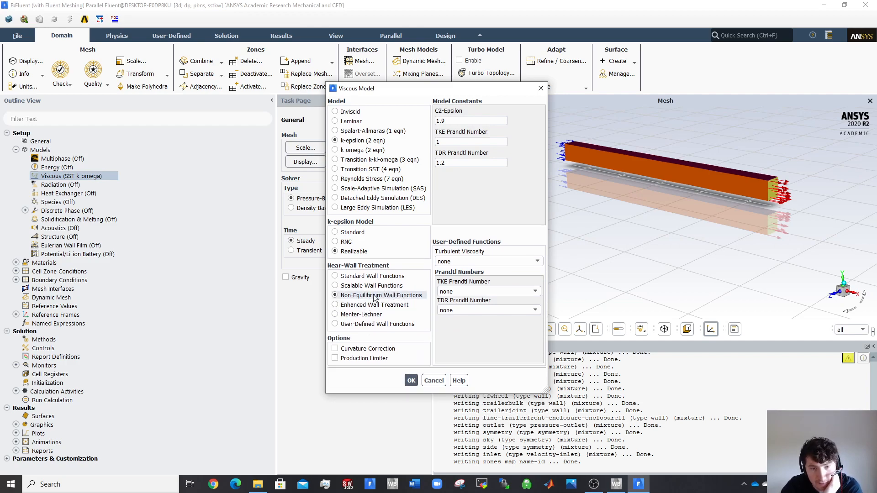
- Use the SST k-omega turbulence model with curvature correction enabled
click(379, 150)
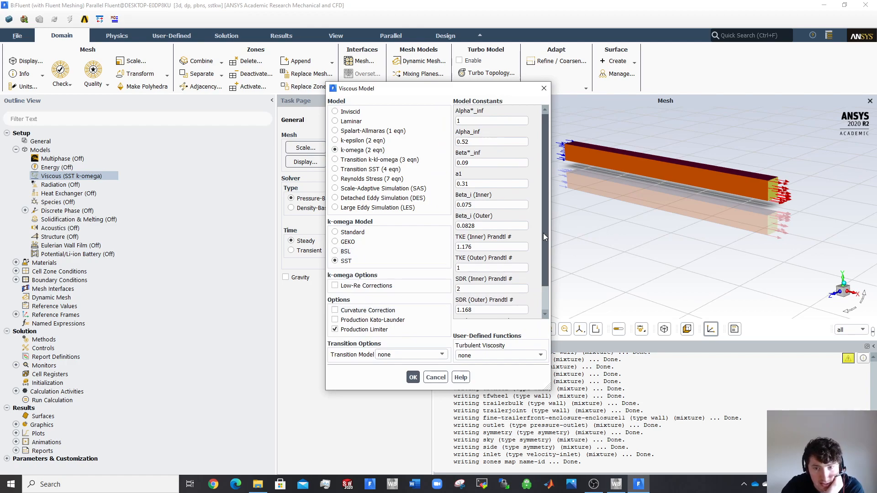
scroll(546, 234, down, 2)
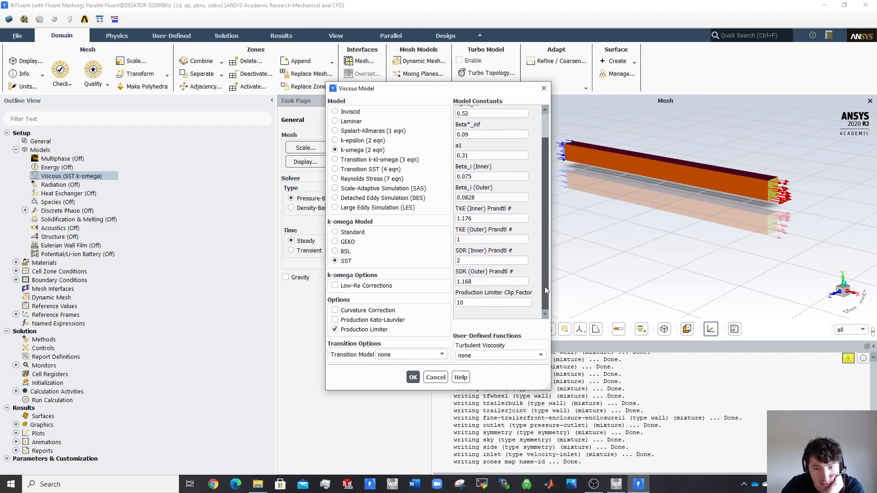
click(381, 311)
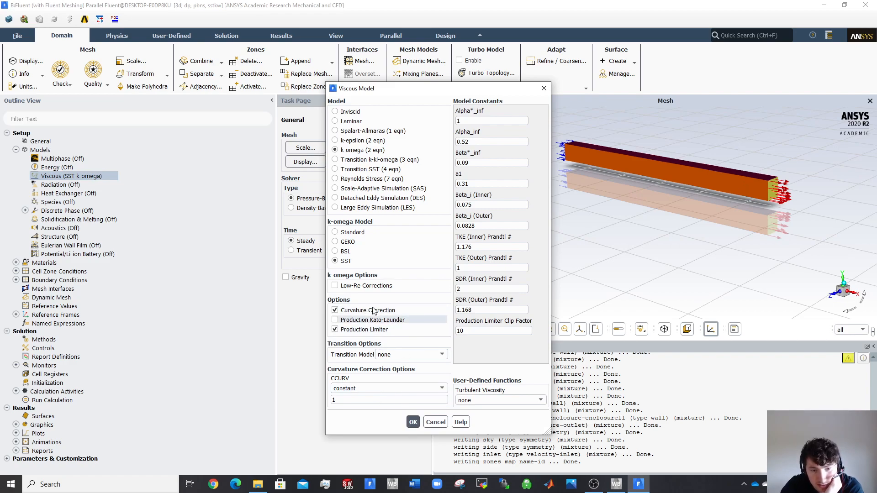
click(413, 422)
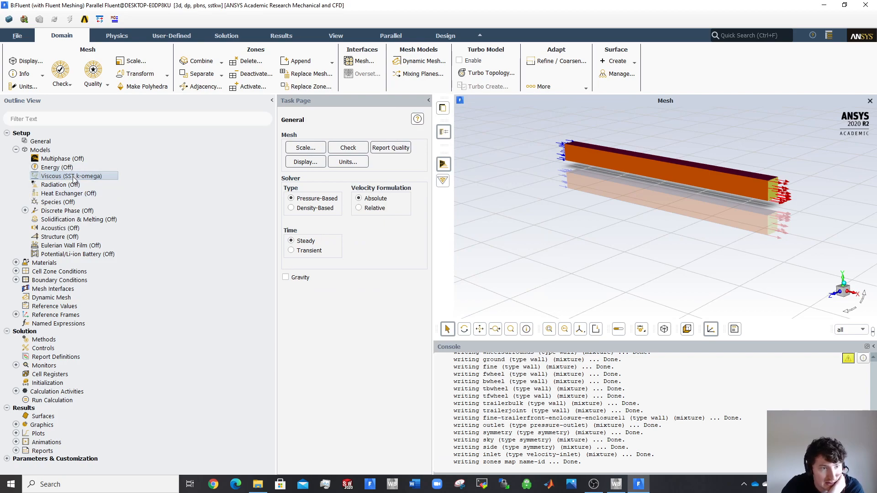
- Set the fluid material air to a constant density of 1.2215 kg/m3 and a constant viscosity of 1.803e-05 kg/m-s
click(16, 263)
click(26, 272)
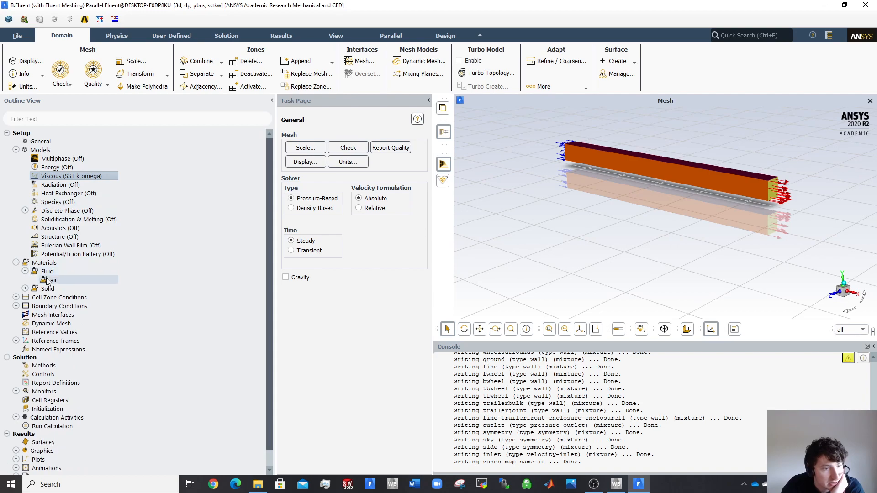
double_click(49, 280)
click(414, 354)
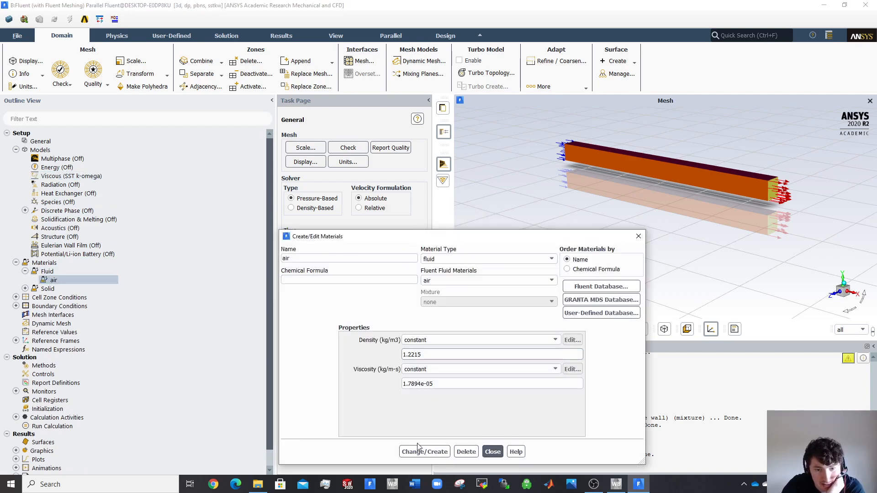
drag(417, 384, 408, 387)
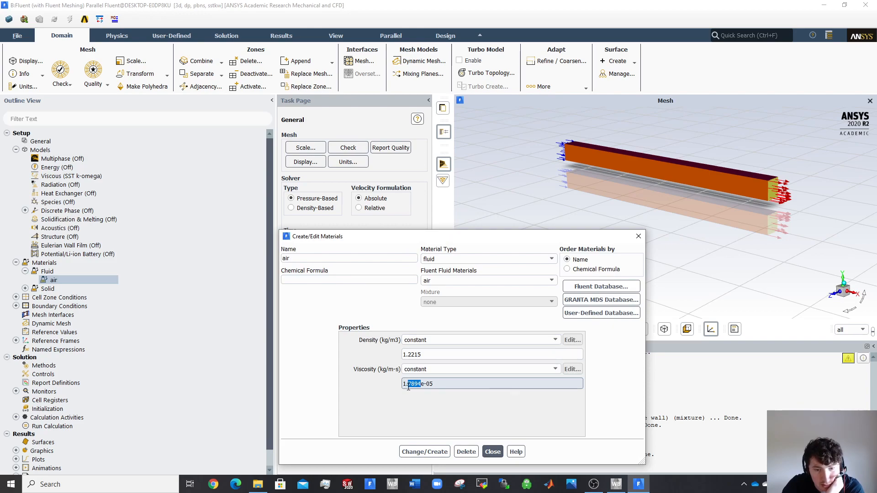
text(801)
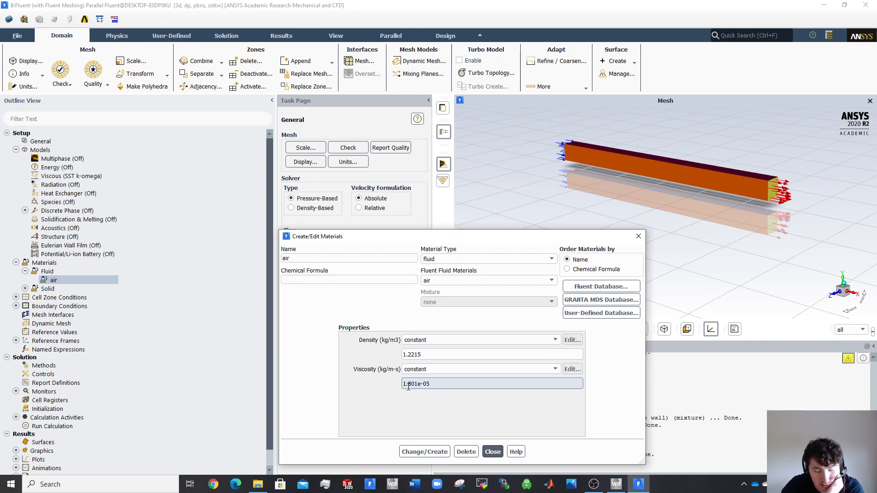
key(BackSpace)
text(3)
click(429, 449)
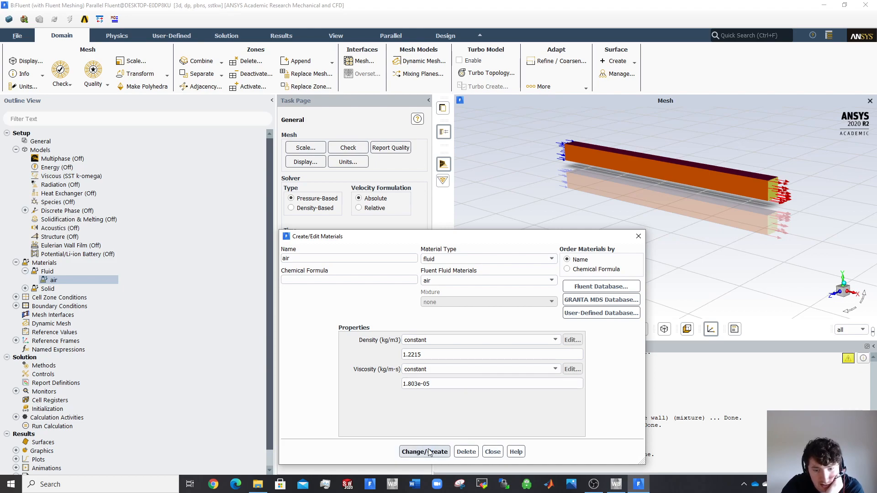
click(492, 452)
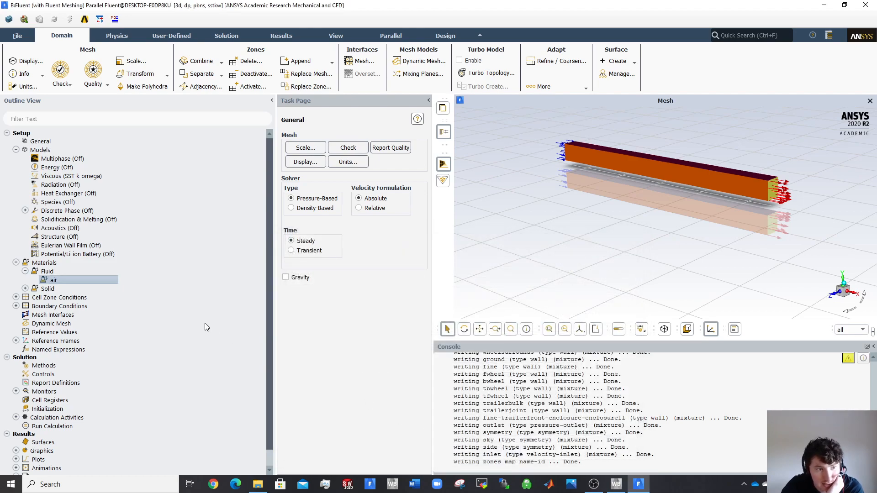
- Check the material assigned to the enclosure-enclosure11 fluid cell zone
click(16, 298)
click(25, 306)
click(54, 315)
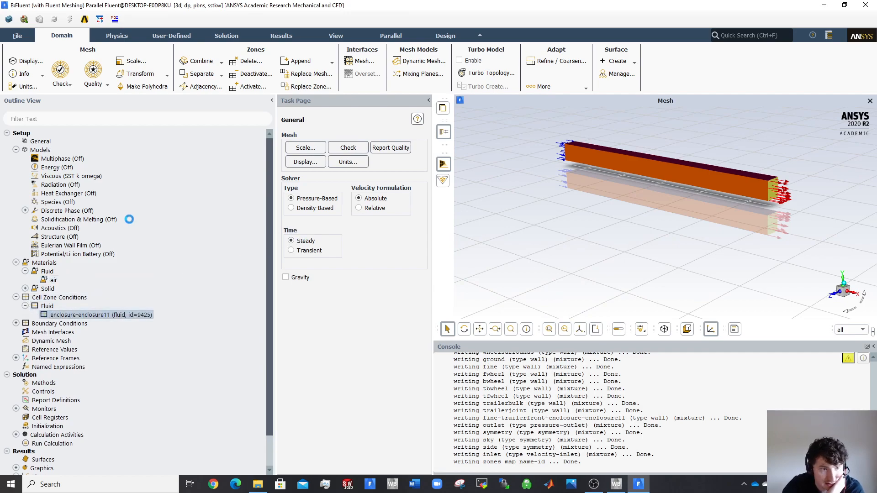
click(352, 272)
click(352, 280)
click(627, 236)
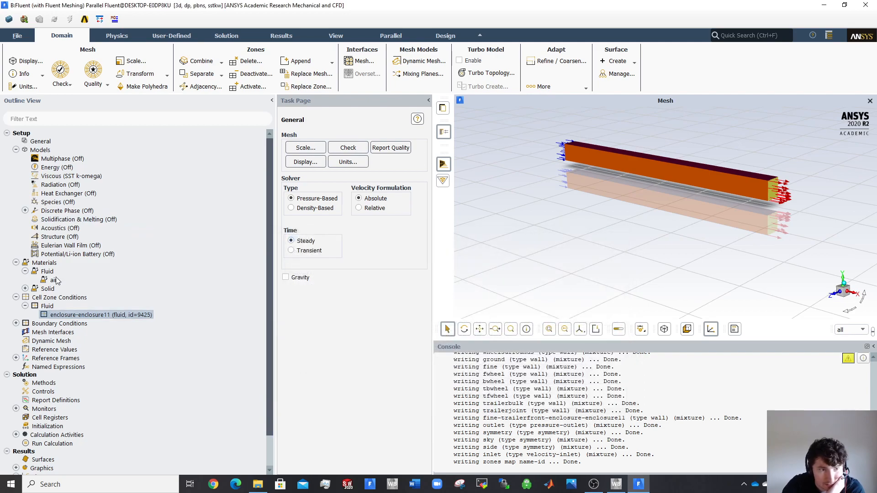
- Set the velocity magnitude of the inlet boundary condition to 22 m/s
click(16, 324)
drag(269, 277, 254, 366)
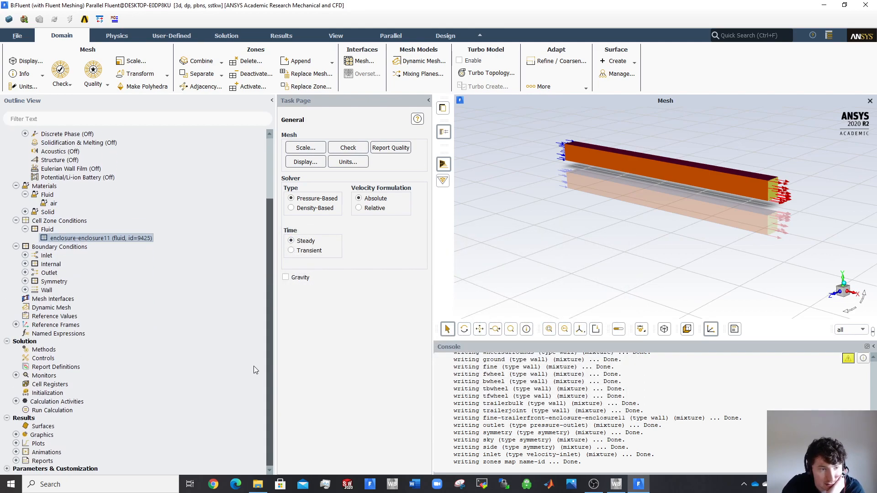
click(20, 258)
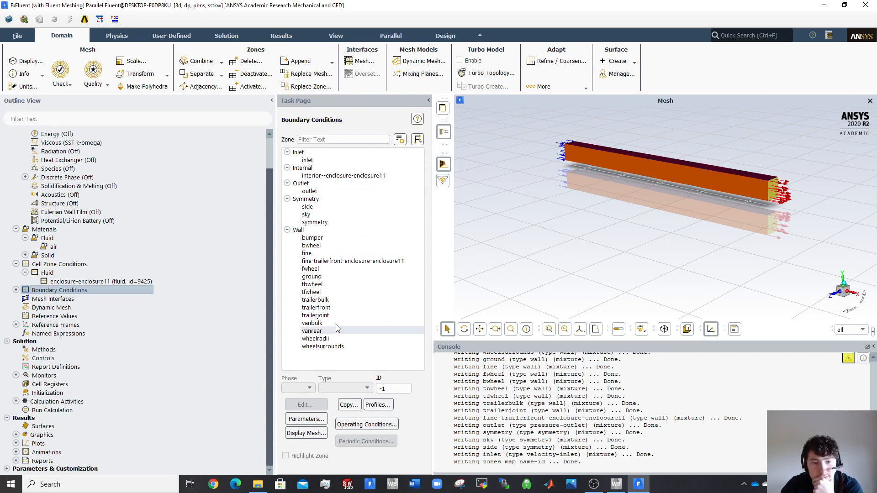
click(342, 164)
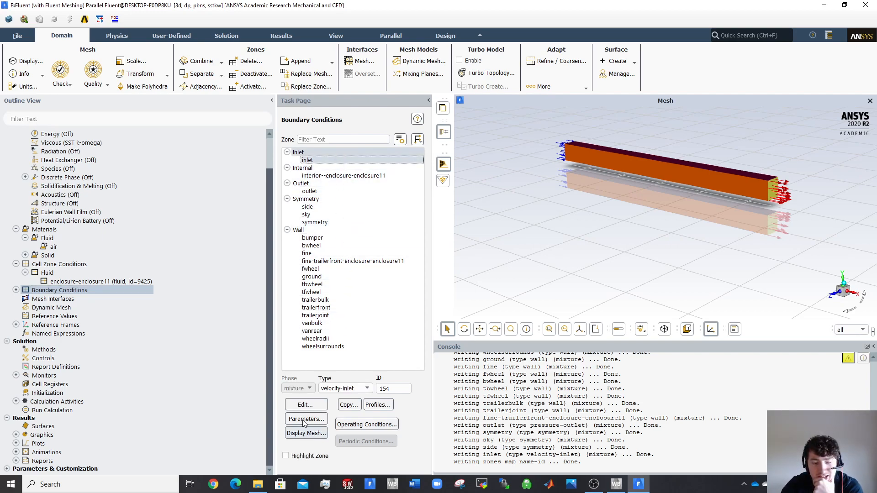
click(304, 405)
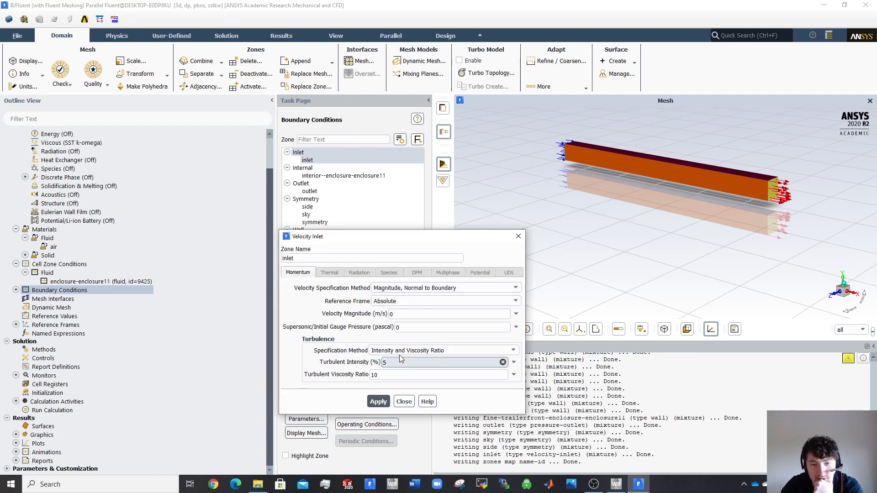
drag(419, 239, 395, 160)
click(370, 235)
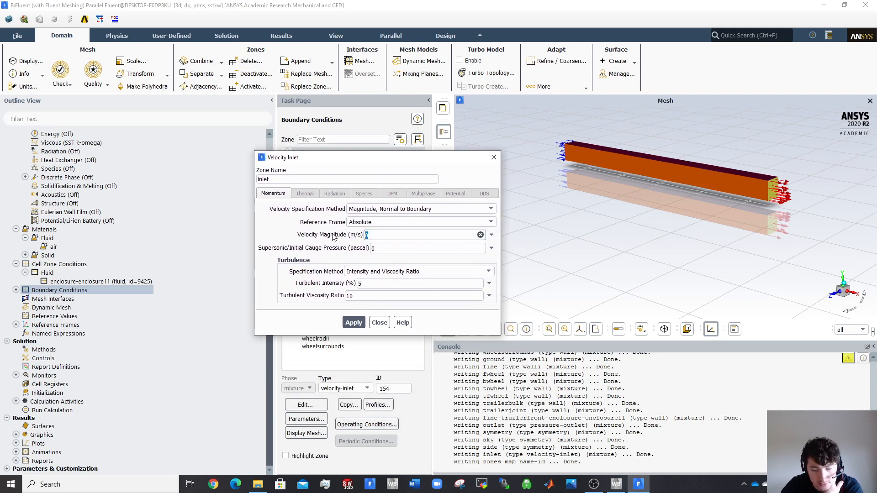
text(22)
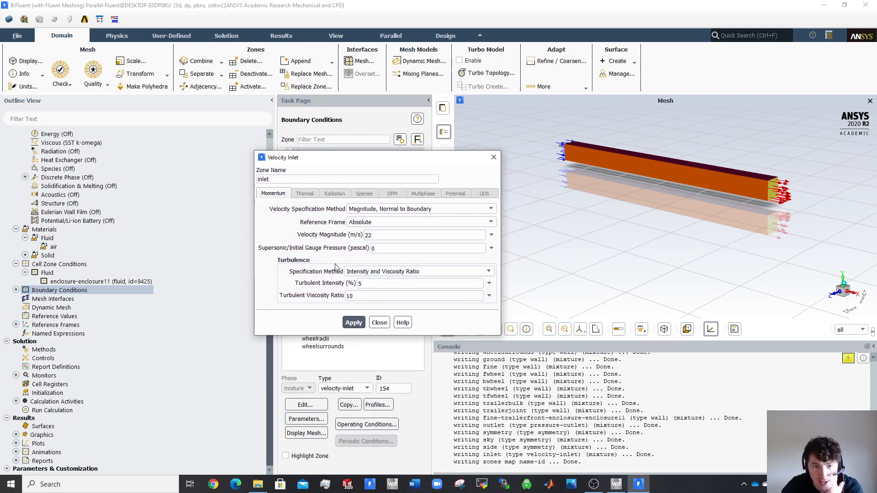
- Set the inlet's turbulent intensity to 1%, using the Intensity and Viscosity Ratio specification
click(377, 272)
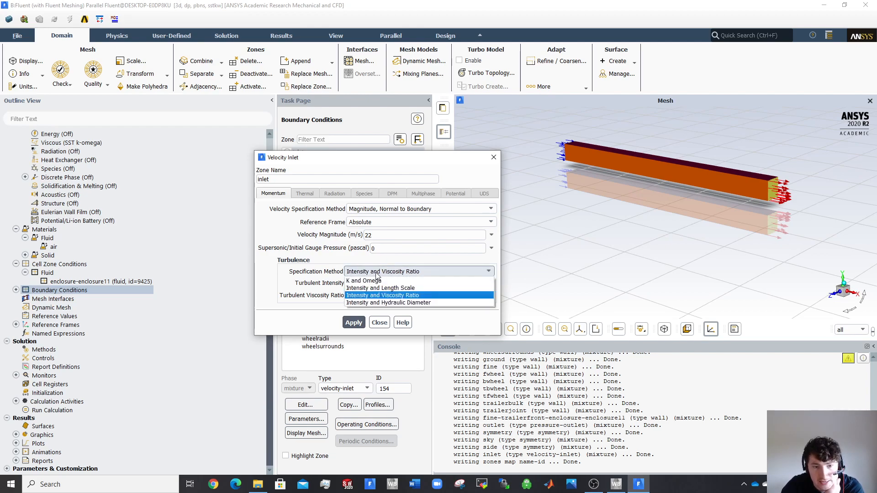
click(376, 274)
drag(372, 283, 352, 282)
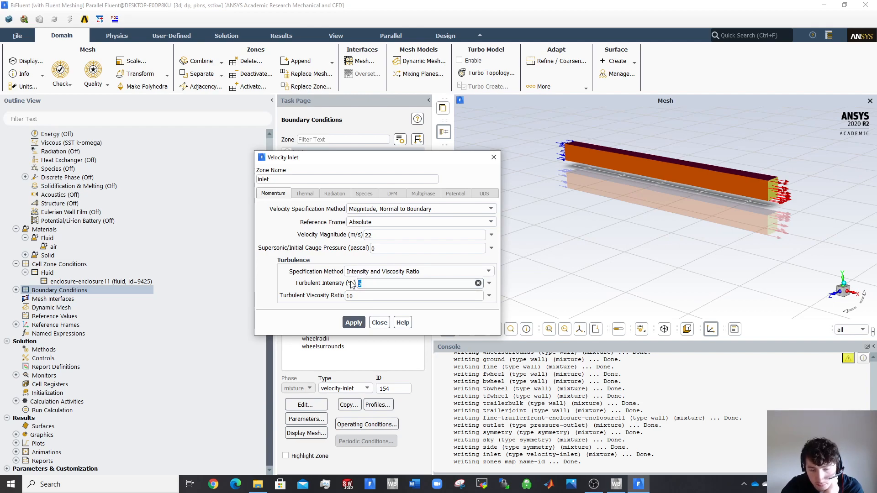
click(359, 295)
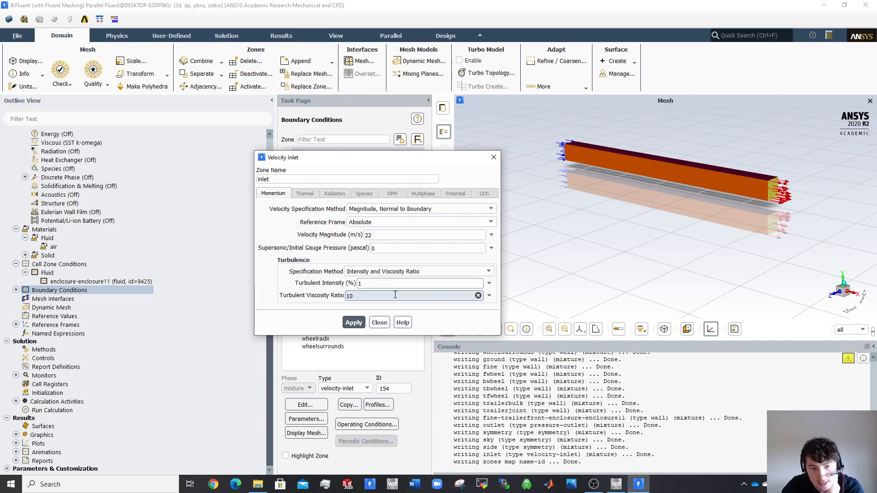
- Try the Intensity and Length Scale specification method for the inlet turbulence
click(488, 296)
click(488, 296)
click(488, 296)
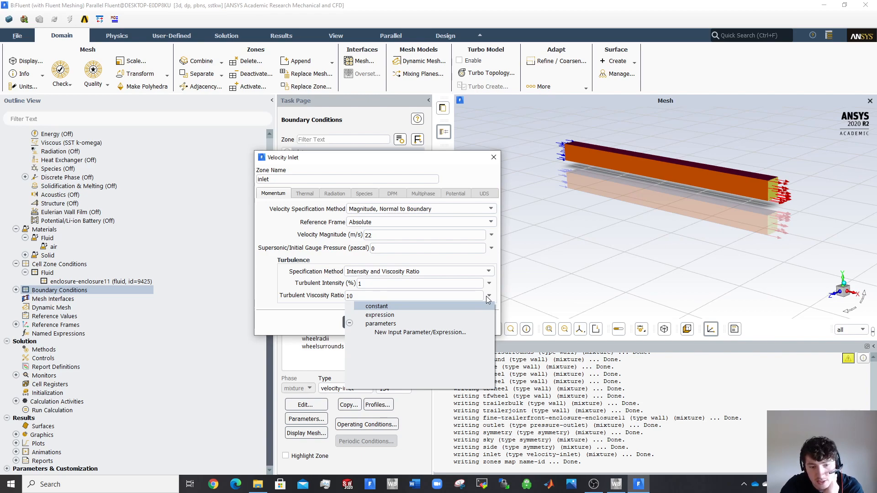
click(489, 271)
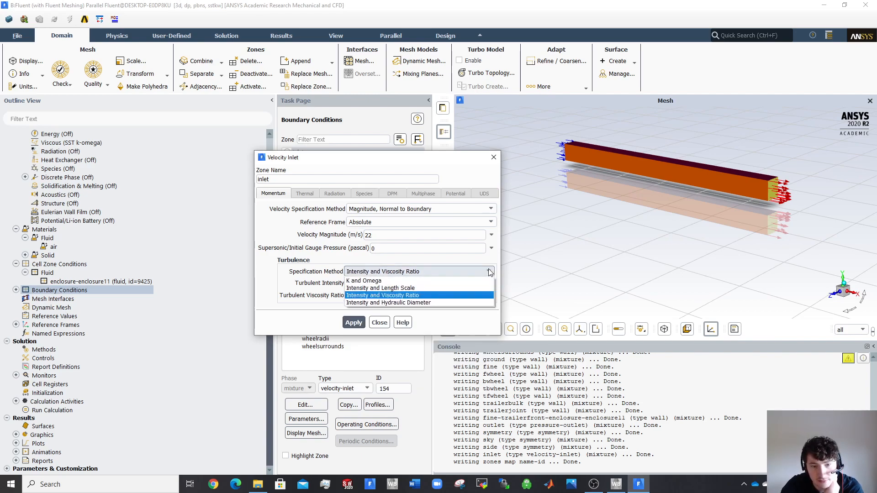
click(491, 273)
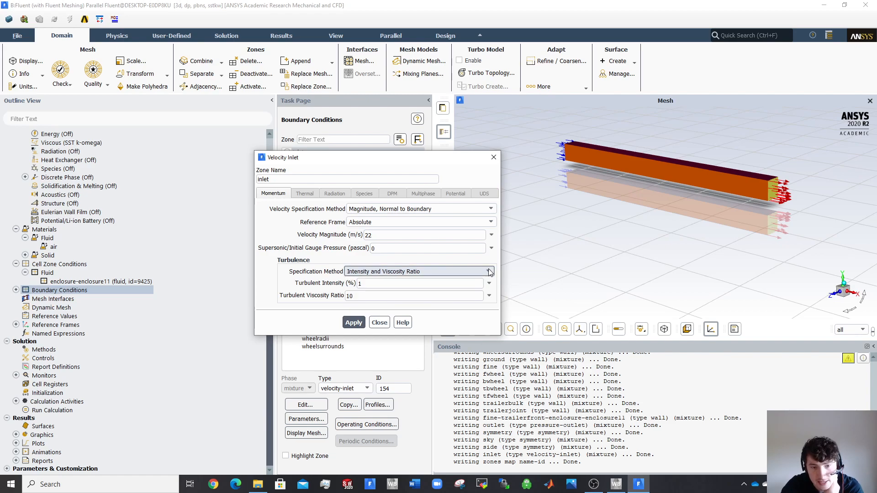
click(365, 284)
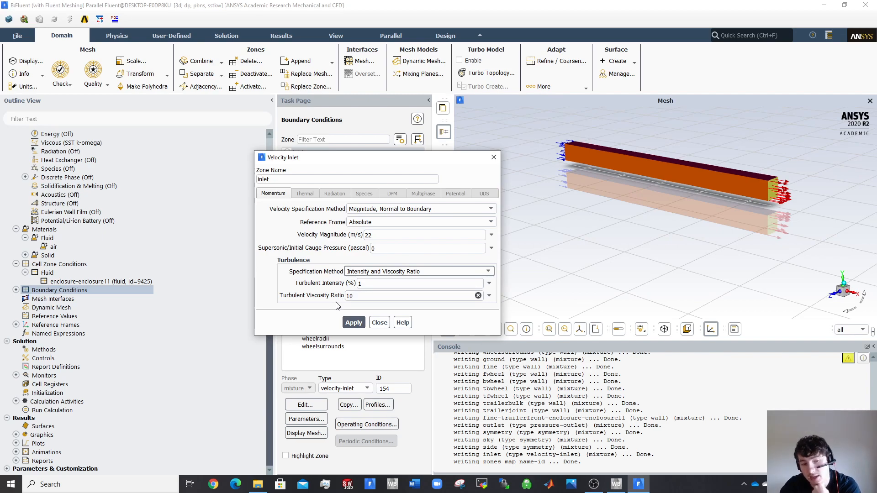
click(461, 271)
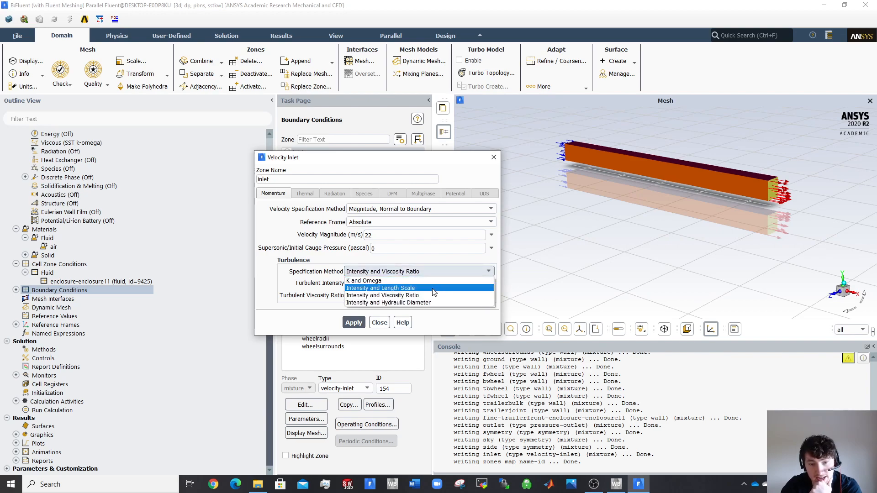
click(434, 289)
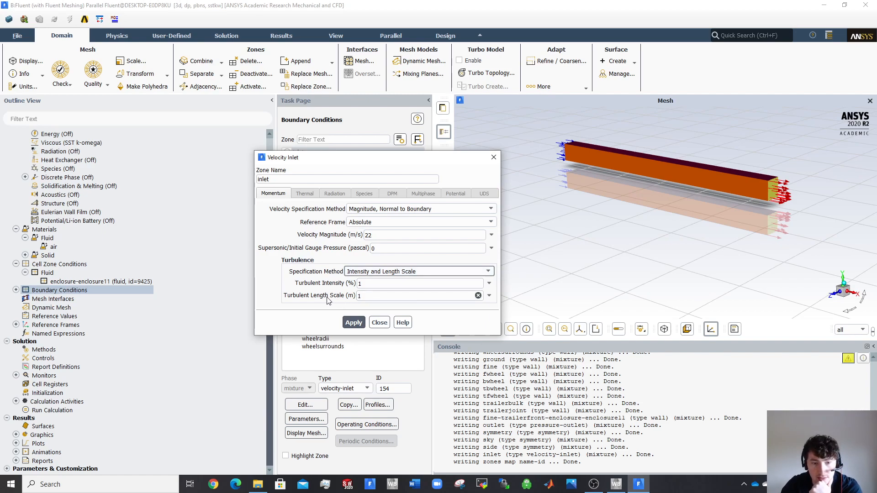
- Return the inlet turbulence specification to Intensity and Viscosity Ratio and apply the inlet settings
click(393, 273)
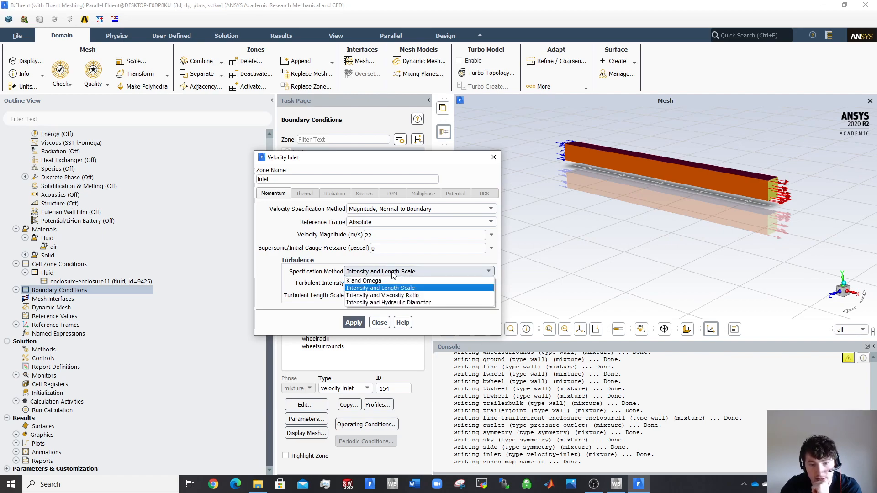
click(382, 295)
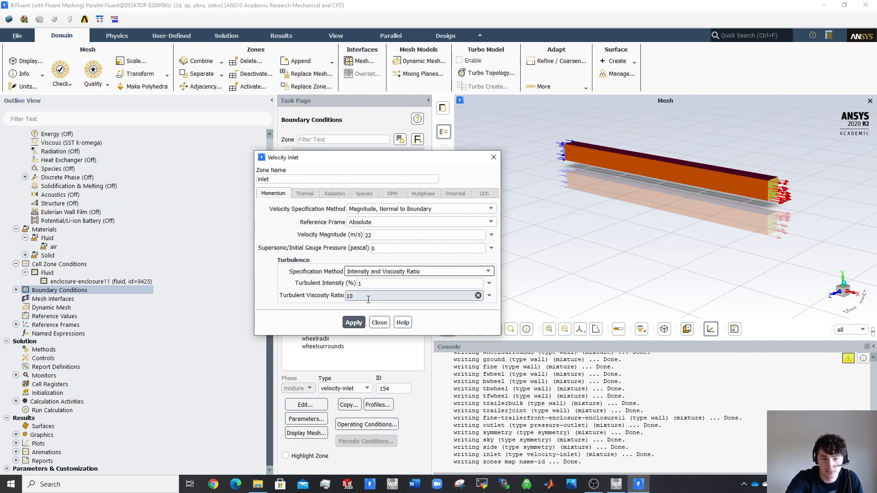
click(354, 323)
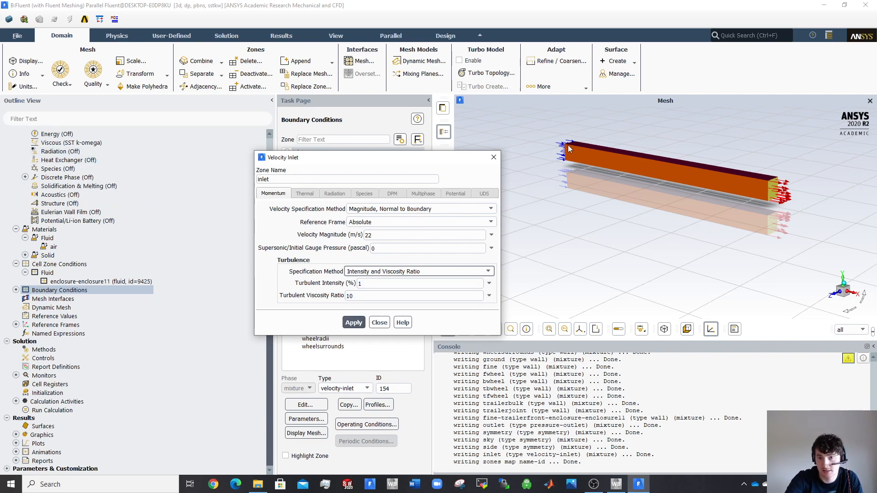
click(354, 322)
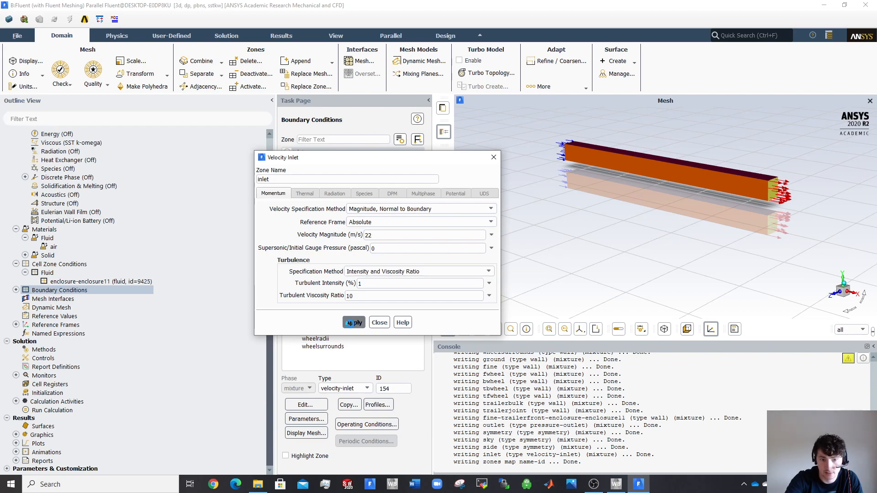
click(380, 323)
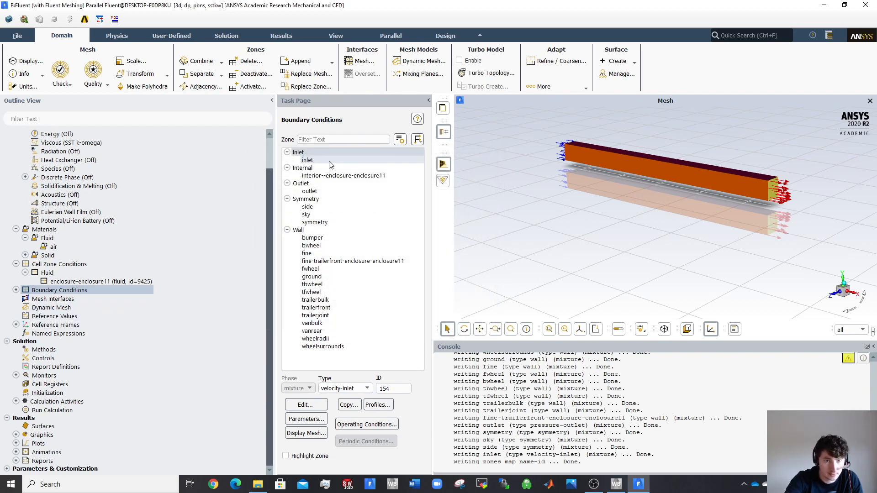
- Set the pressure outlet's backflow turbulent intensity to 3% and apply it, without average pressure specification
double_click(322, 191)
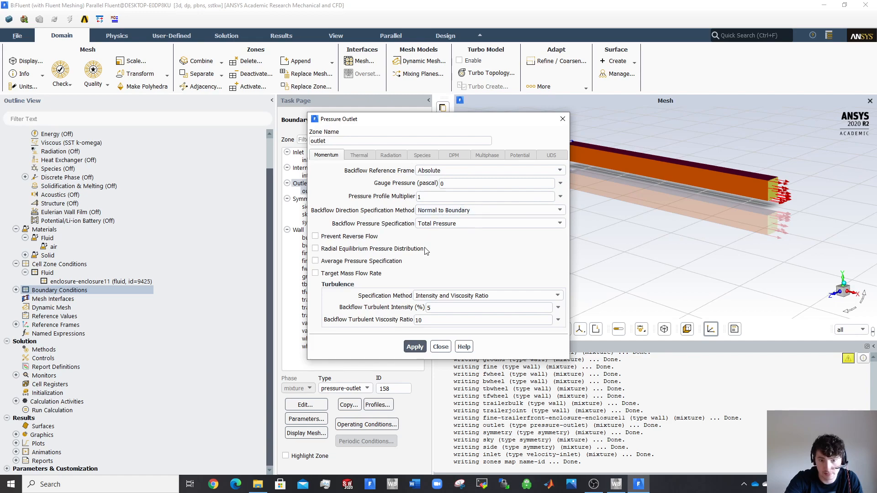
double_click(430, 307)
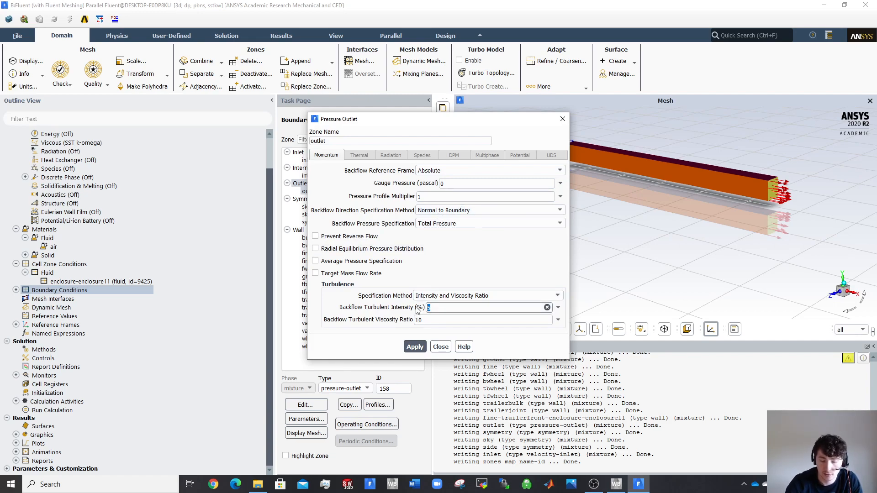
text(3)
click(414, 346)
click(413, 347)
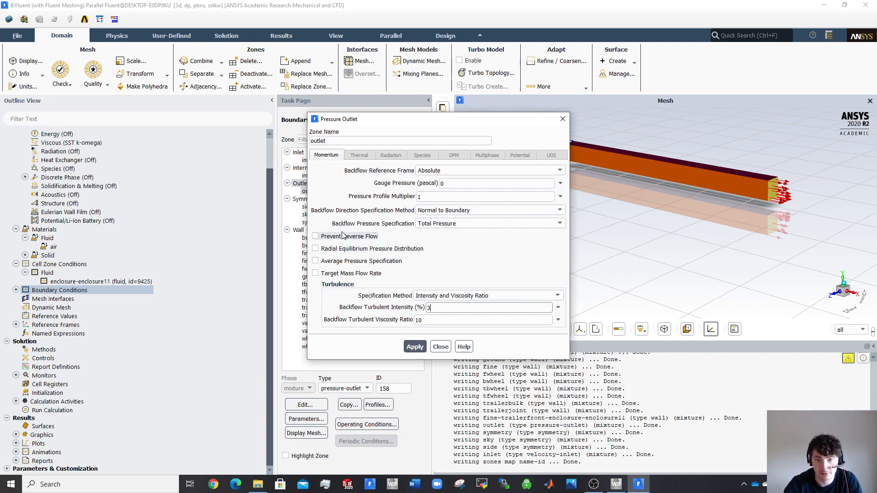
click(347, 264)
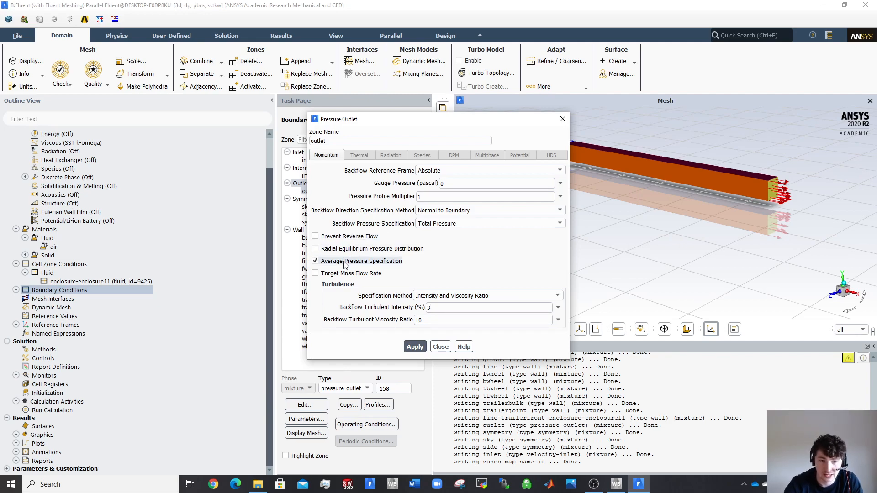
click(415, 347)
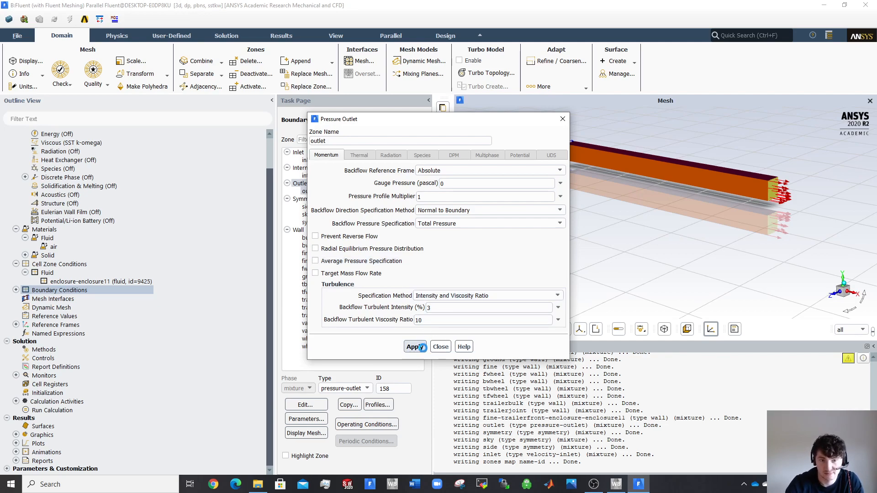
click(440, 348)
- Make the ground a moving wall with a translational speed of 22 m/s in the X direction
click(305, 199)
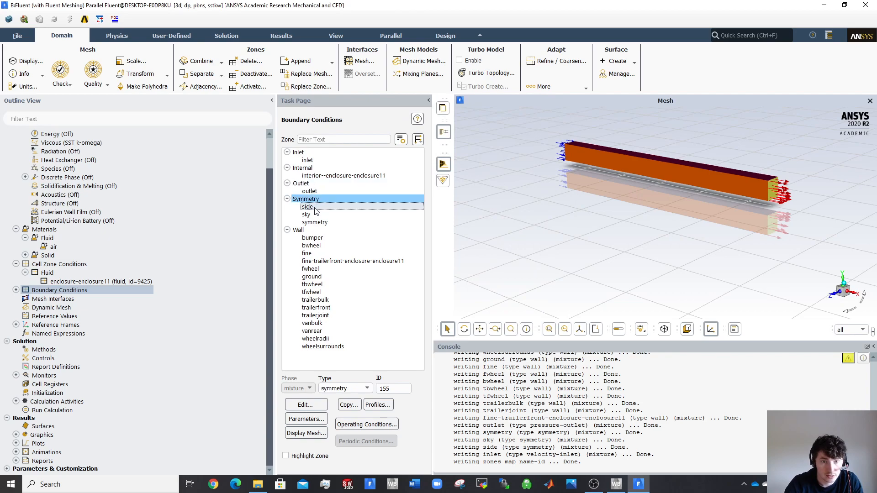
click(320, 230)
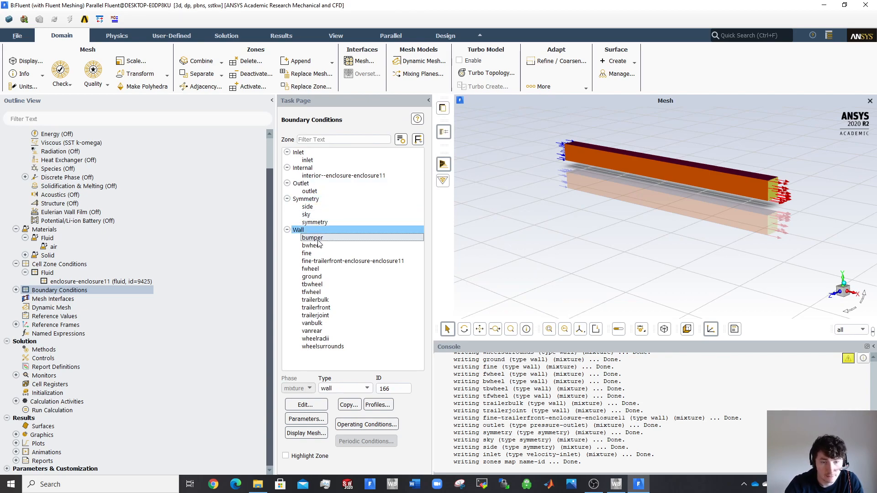
click(313, 277)
click(305, 405)
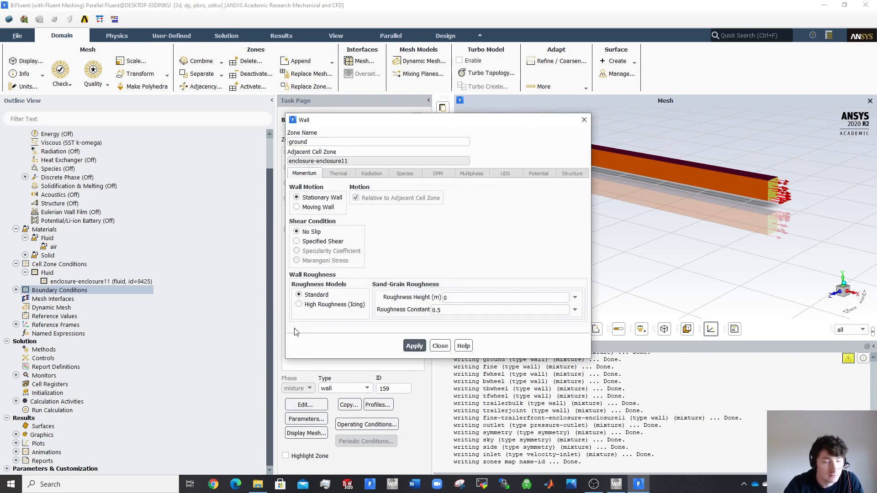
click(310, 207)
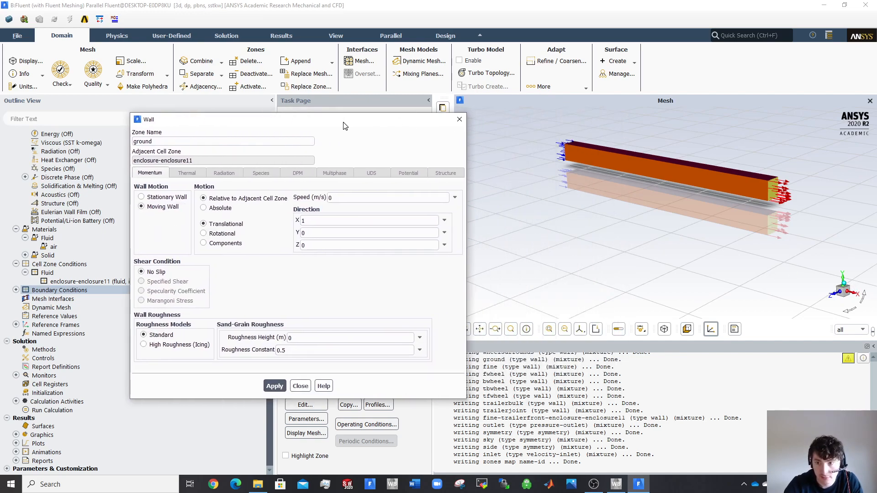
drag(813, 195, 610, 163)
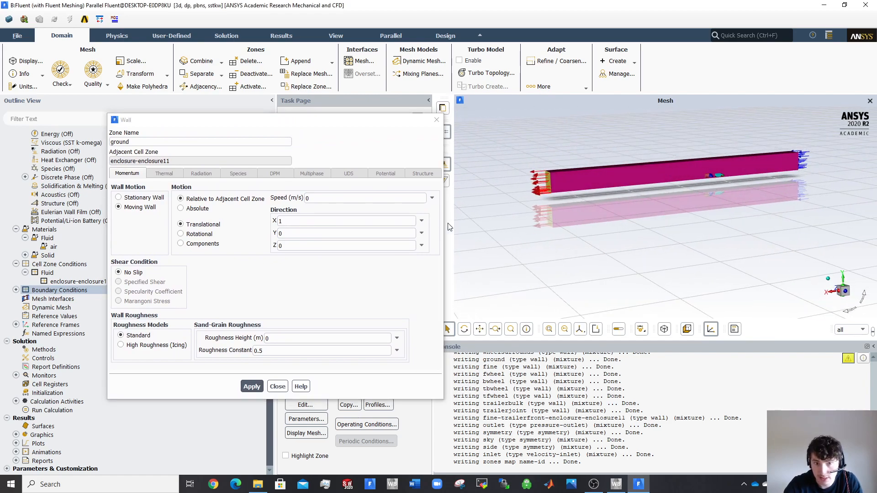
double_click(310, 198)
text(22)
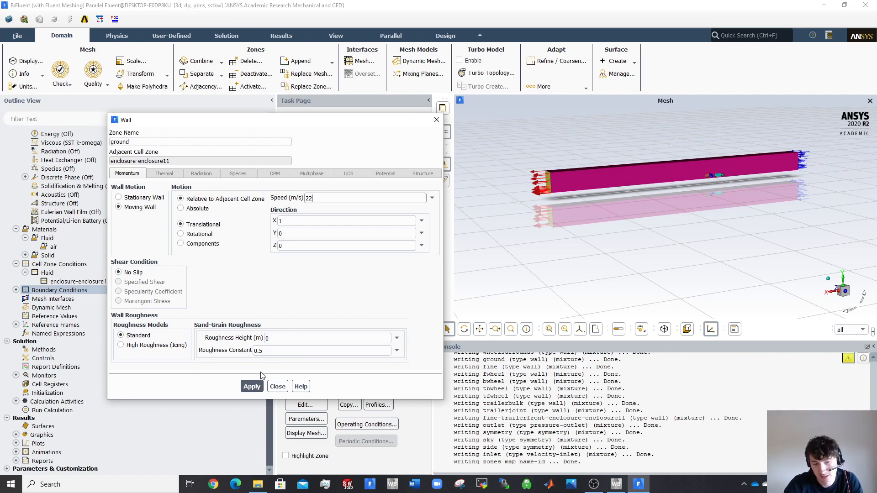
click(255, 391)
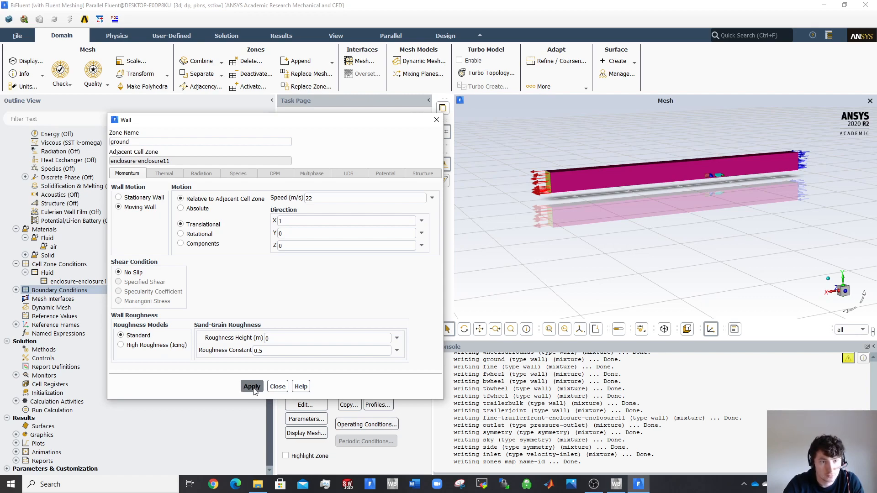
click(279, 387)
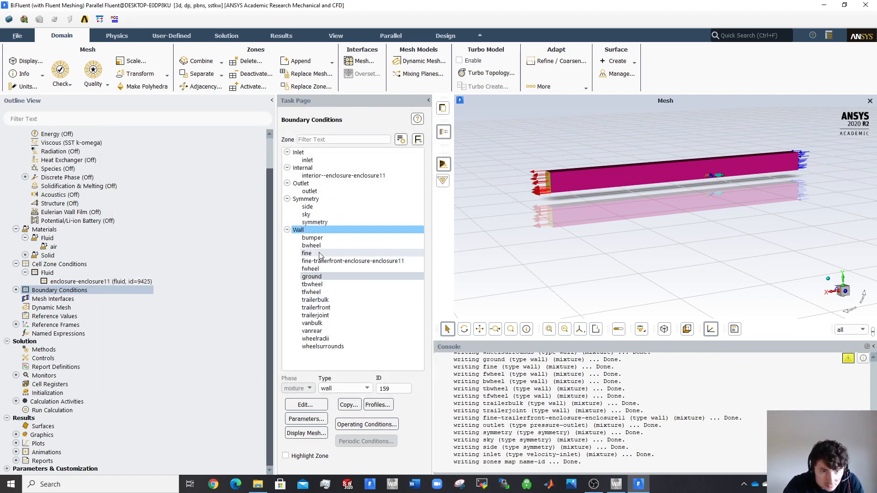
- Try making the bwheel zone a moving wall with rotational motion at 65 rad/s
click(315, 270)
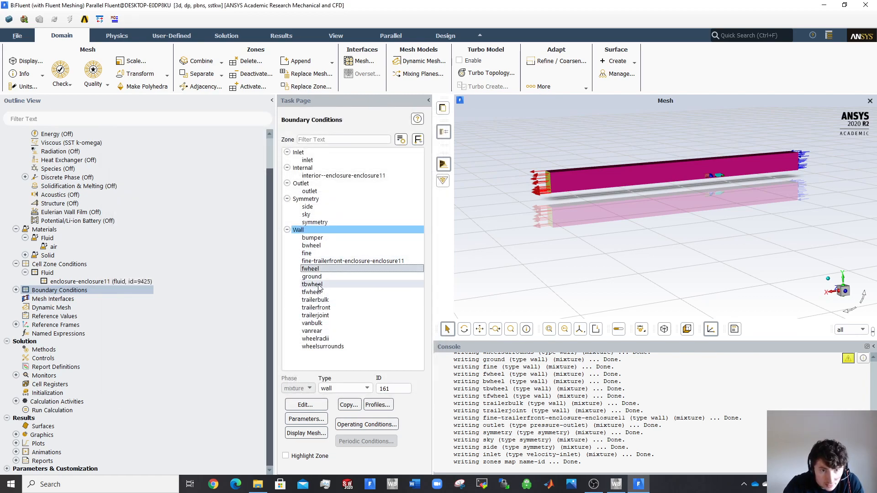
click(320, 285)
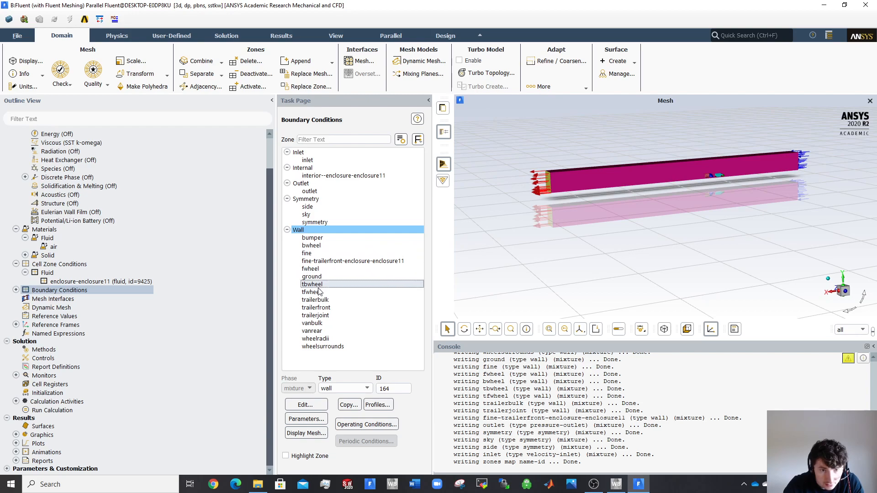
click(320, 248)
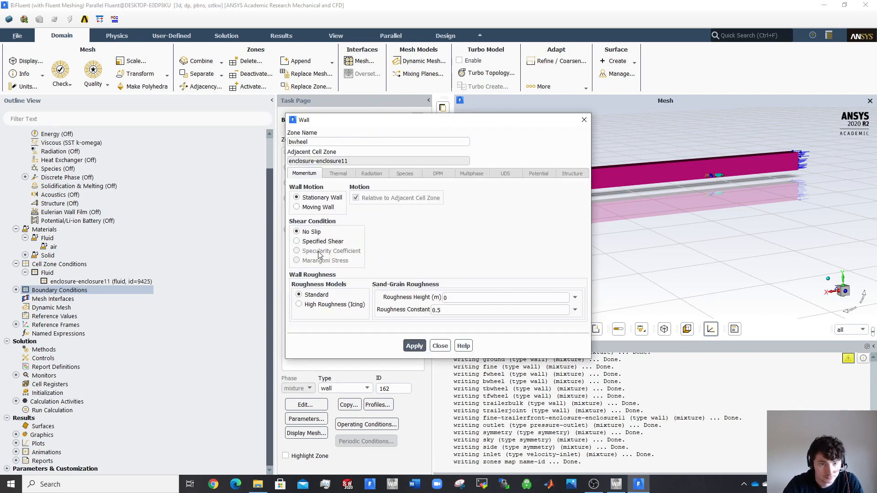
click(297, 207)
click(376, 235)
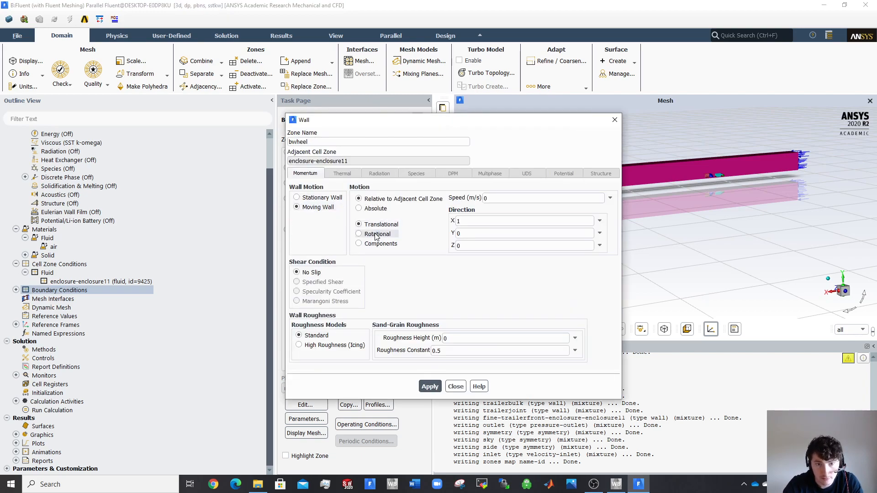
double_click(639, 198)
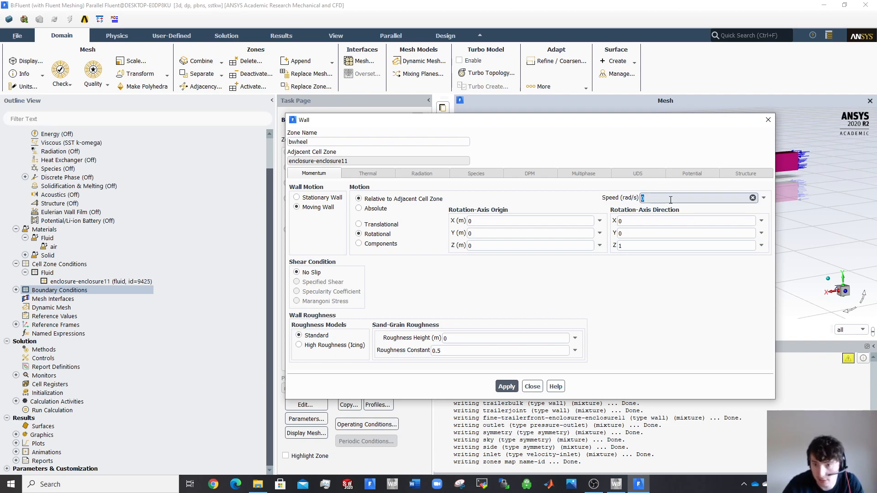
double_click(651, 199)
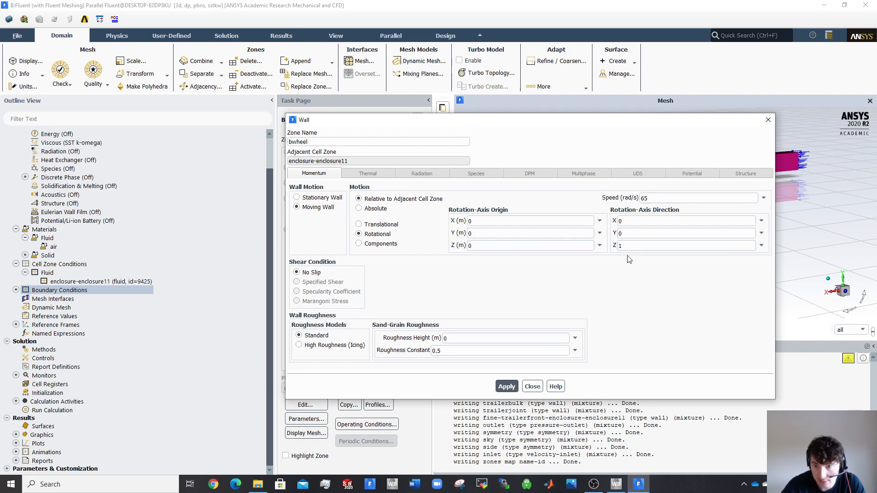
- Examine the van and trailer wheels in the mesh view against the axis triad to work out bwheel's rotation-axis origin and direction
drag(594, 122, 402, 122)
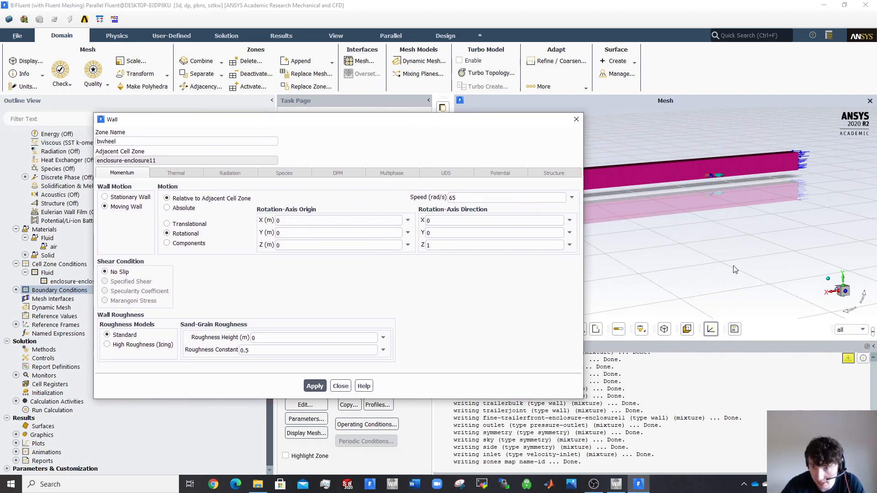
scroll(713, 175, up, 10)
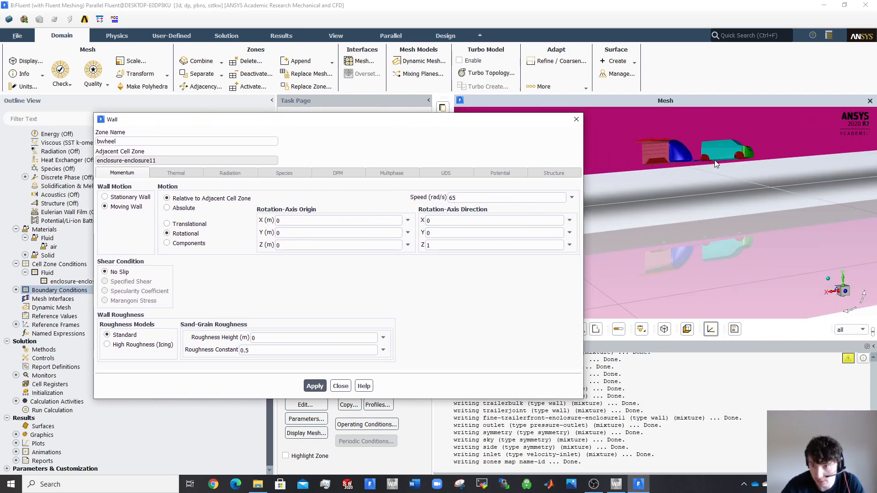
scroll(722, 166, up, 5)
scroll(788, 174, up, 3)
scroll(821, 281, up, 2)
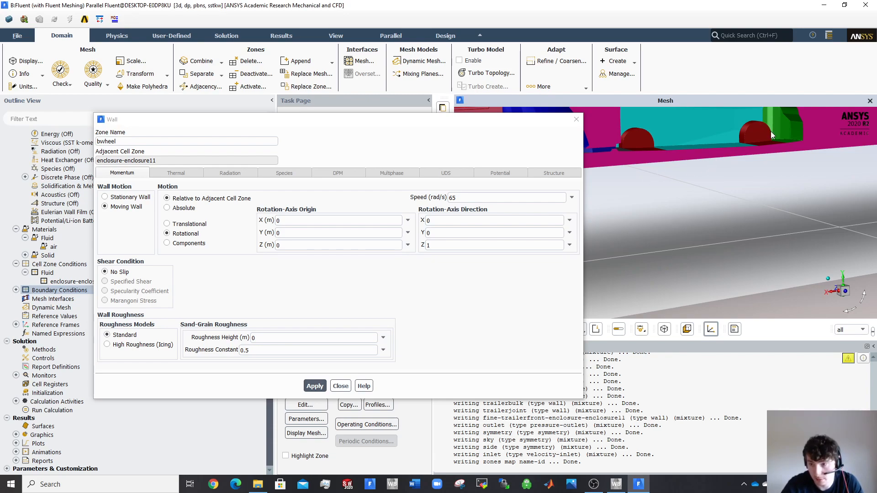
scroll(703, 209, down, 6)
drag(656, 224, 641, 197)
scroll(685, 192, up, 5)
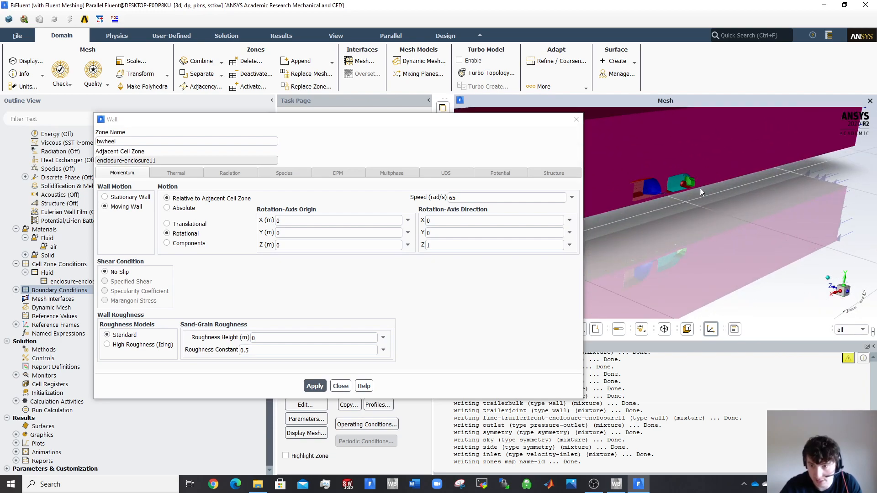
click(438, 244)
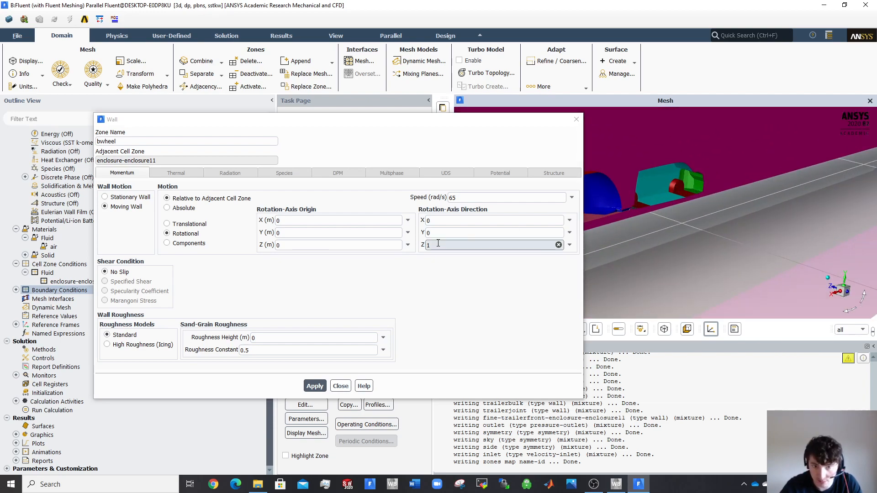
click(332, 221)
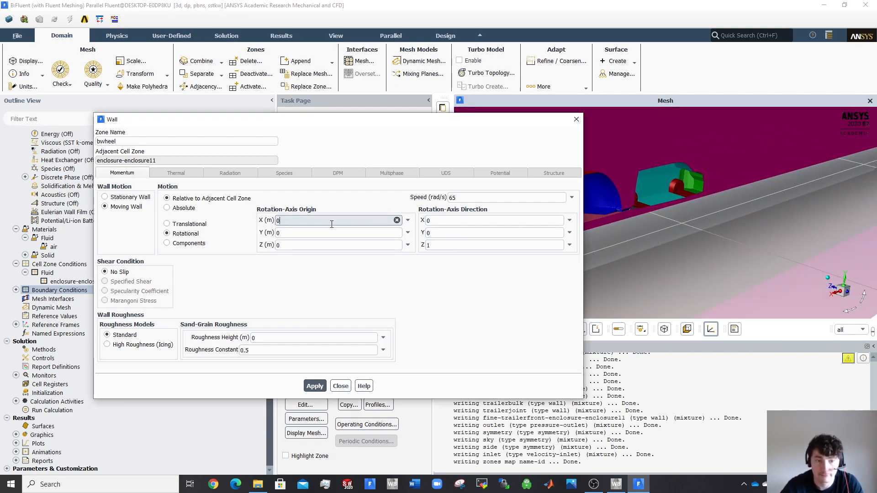
click(313, 233)
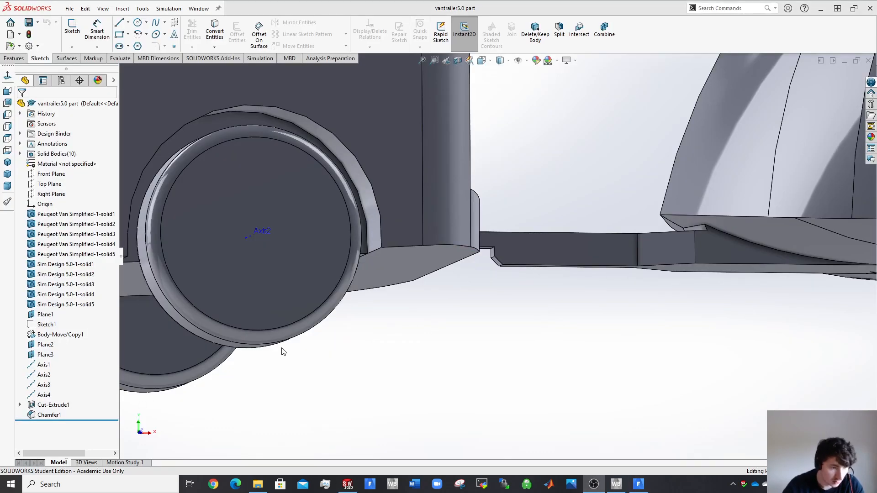
- In the SOLIDWORKS van and trailer part, examine the wheel axes, reference planes and the origin near the van's front
scroll(253, 302, up, 8)
middle_drag(281, 279, 321, 301)
scroll(439, 261, down, 3)
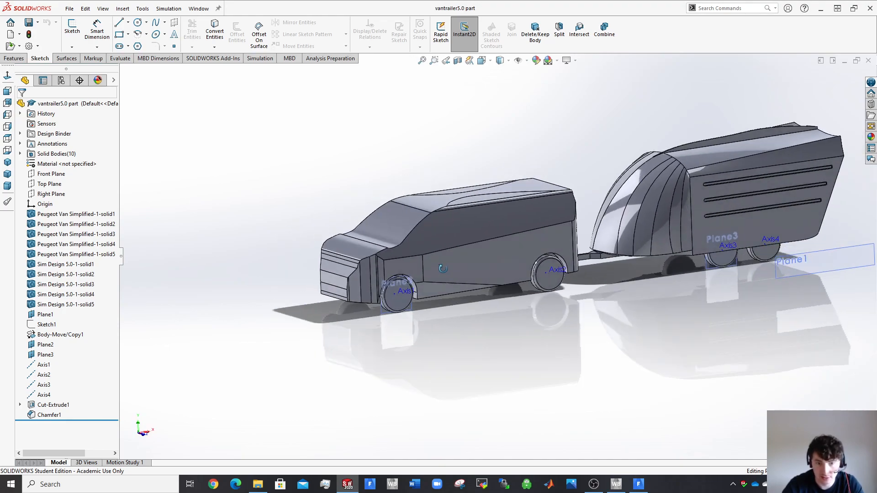
scroll(429, 285, down, 1)
scroll(345, 345, down, 8)
middle_drag(412, 295, 434, 313)
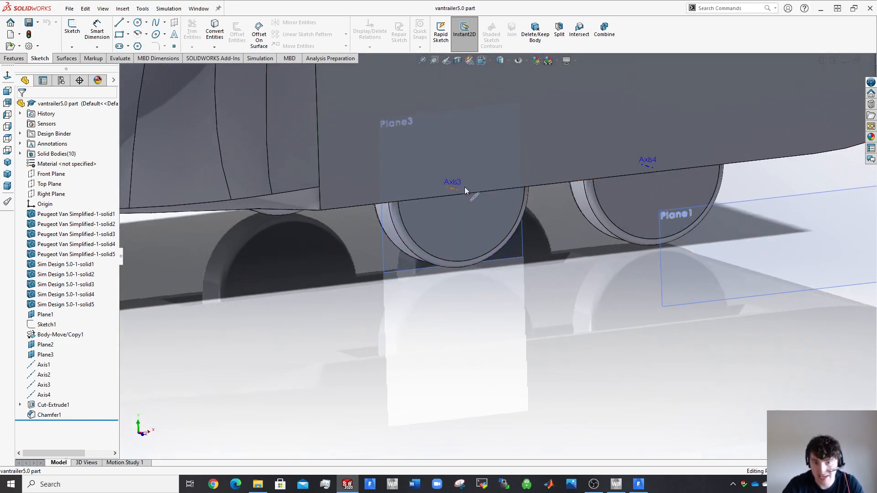
scroll(584, 234, up, 5)
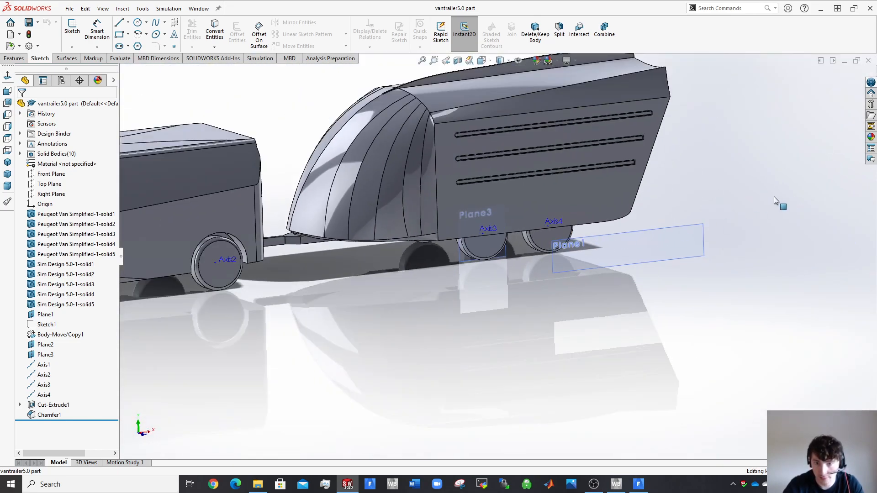
scroll(774, 201, up, 3)
scroll(245, 272, down, 3)
scroll(205, 319, up, 2)
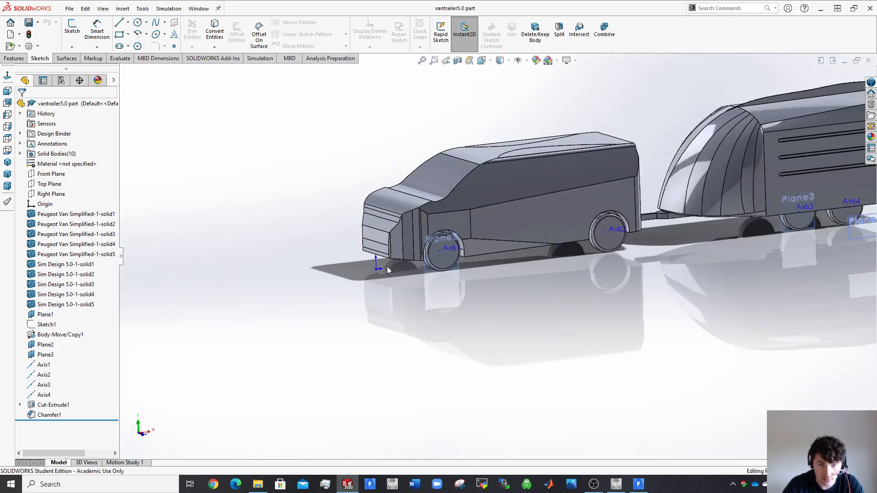
- Measure the X and Y distances from the origin to the van's front wheel axis, Axis1
click(527, 60)
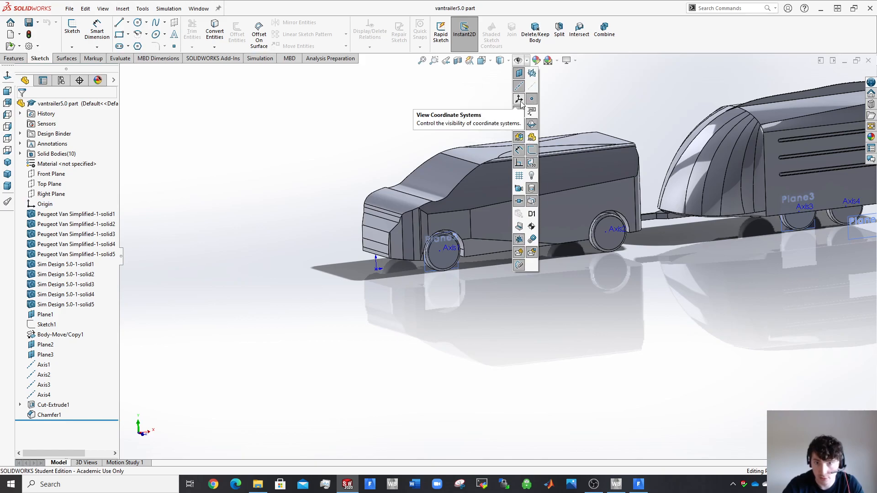
click(122, 59)
click(139, 45)
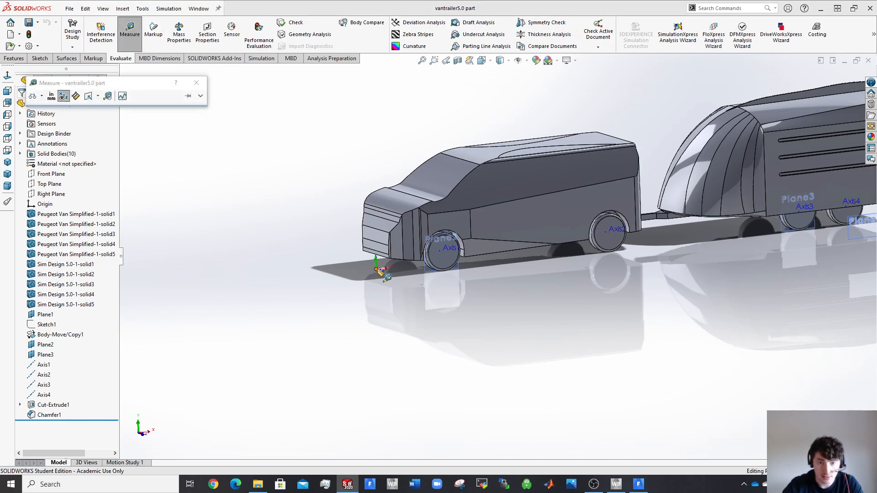
click(377, 269)
click(442, 259)
scroll(441, 290, down, 3)
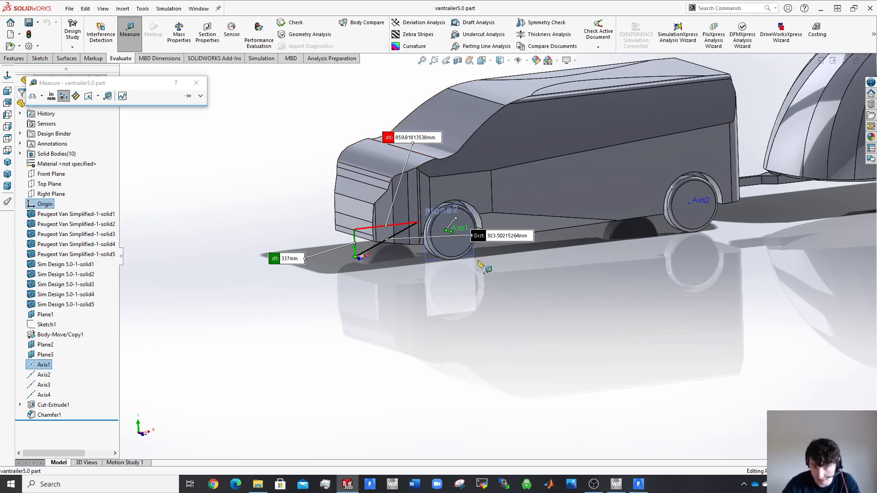
middle_drag(469, 261, 489, 272)
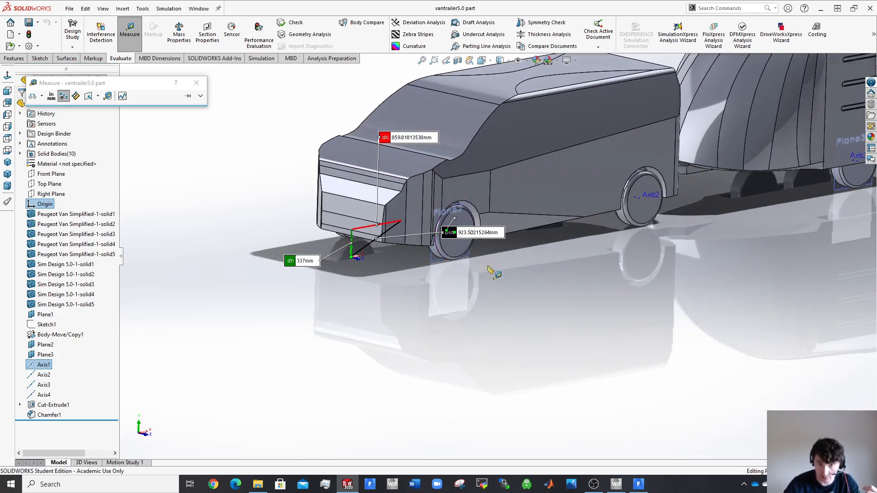
- Measure the distance from the origin to Plane2 at the van's front wheel, and close the part
click(348, 275)
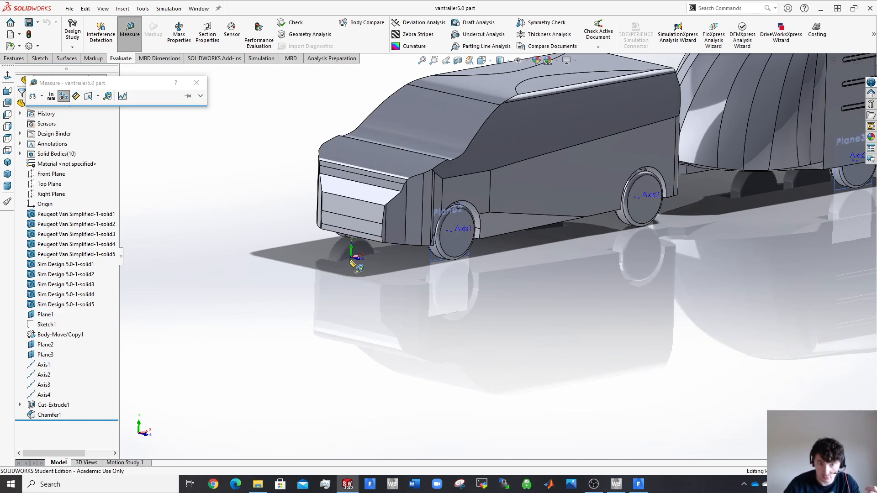
click(351, 257)
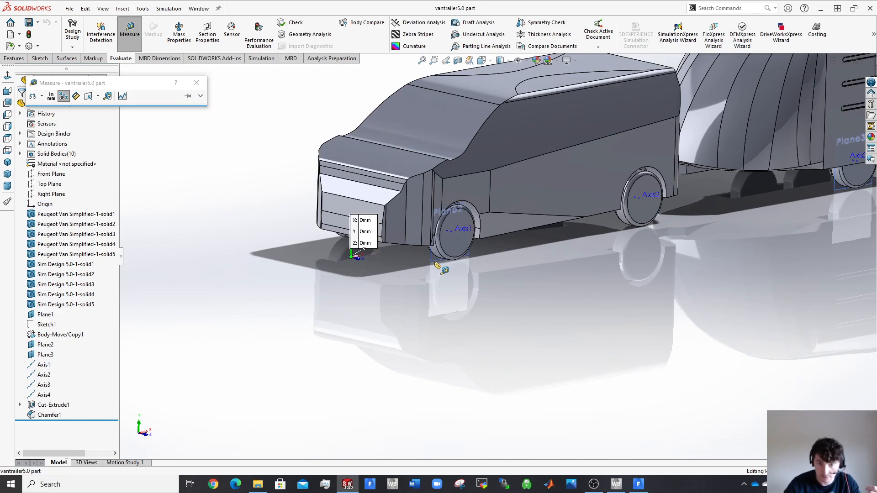
click(437, 265)
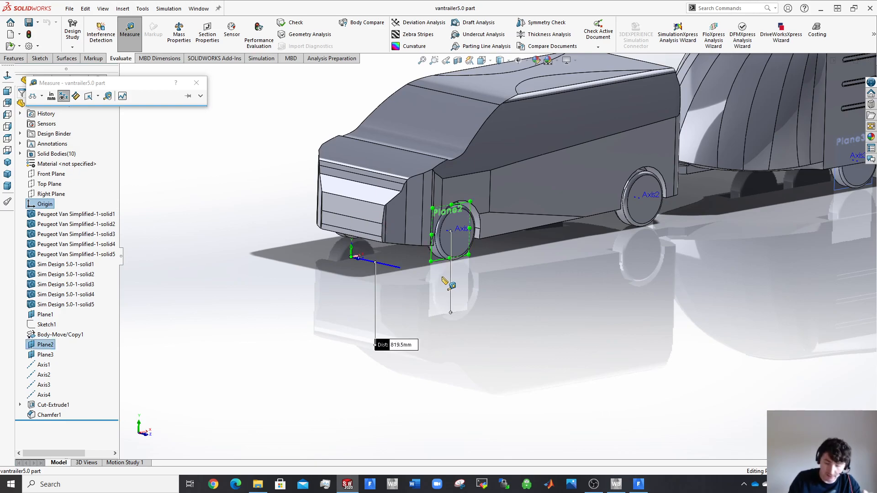
click(197, 83)
click(867, 60)
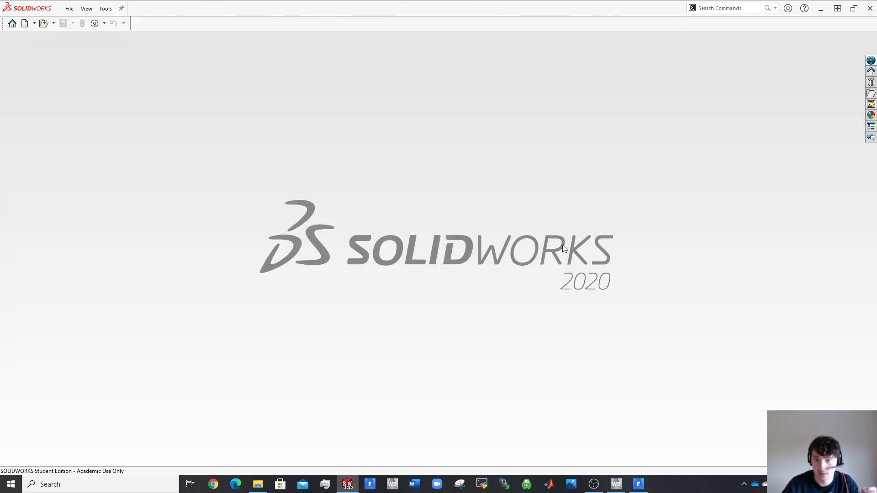
- Back in ANSYS Fluent, discard the bwheel edits and make fwheel a moving wall with rotational motion at 65 rad/s
click(638, 484)
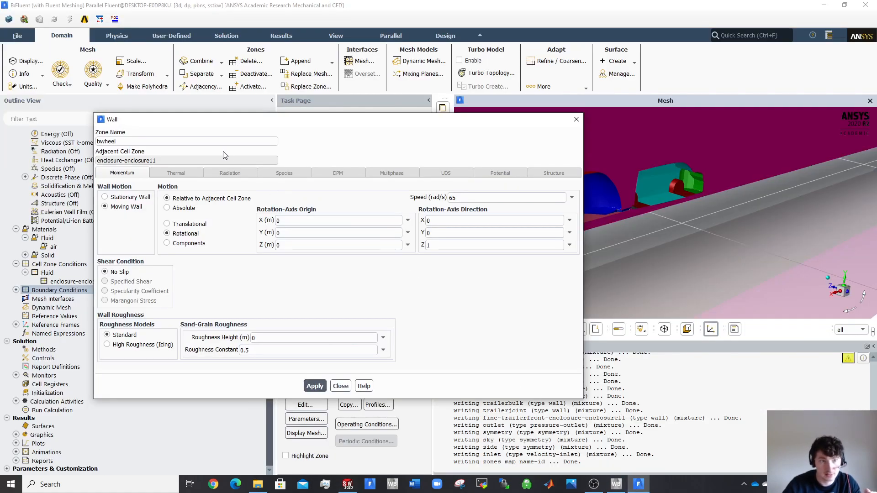
click(576, 119)
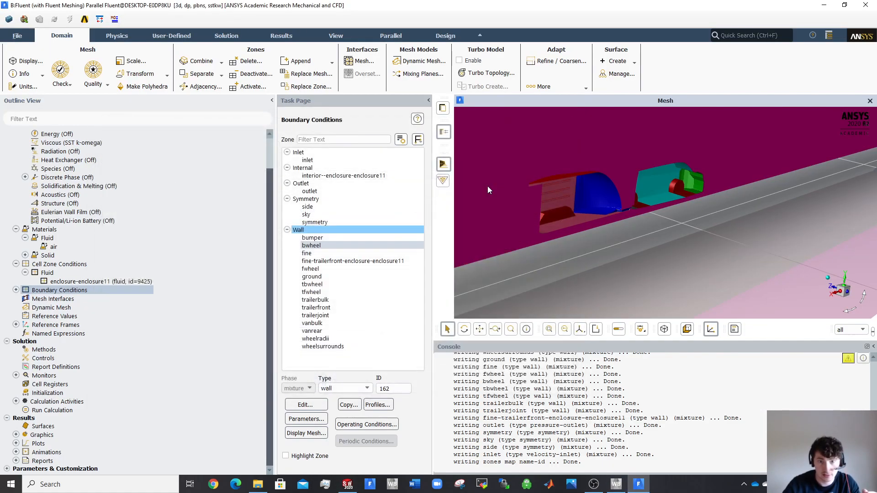
click(313, 270)
click(301, 407)
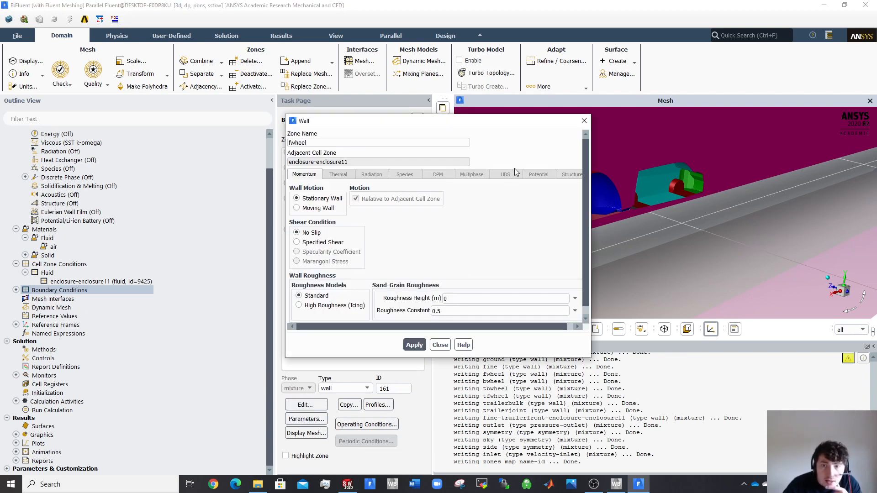
click(305, 209)
click(359, 235)
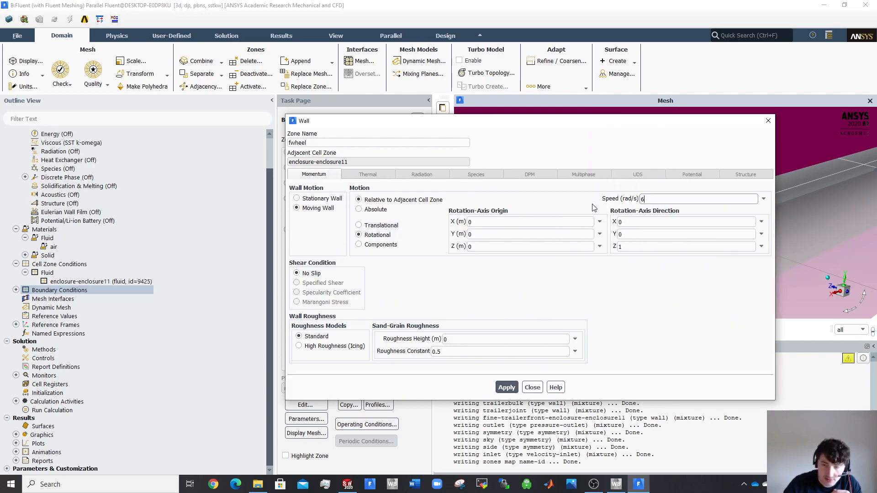
key(Tab)
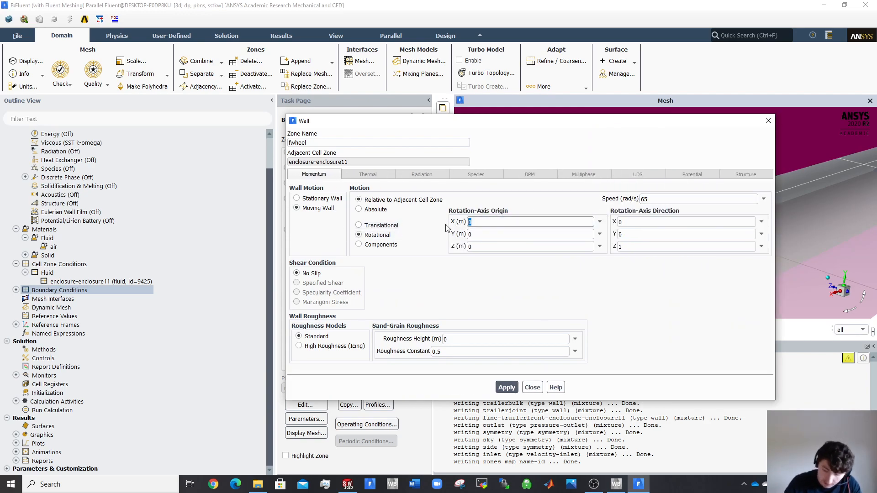
- Set fwheel's rotation-axis origin to X 0.85982 m, Y 0.332 m and Z 0.8195 m, and apply the wall settings
text(0.859)
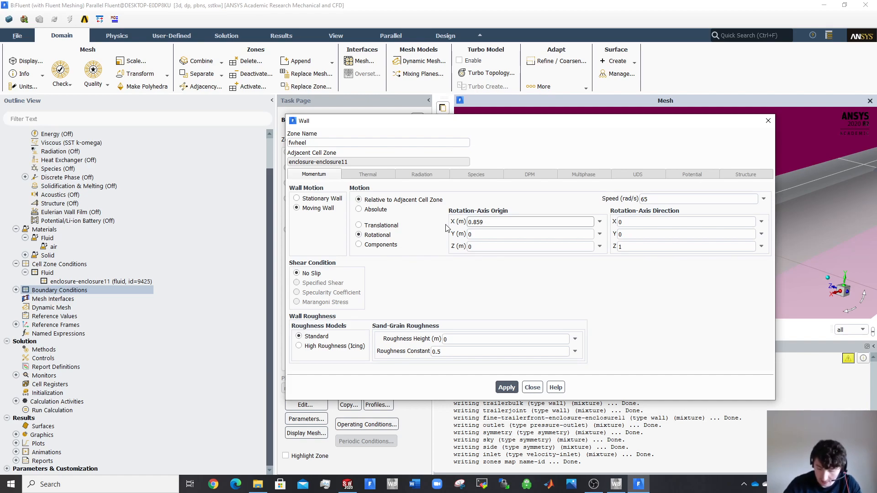
text(82)
key(Tab)
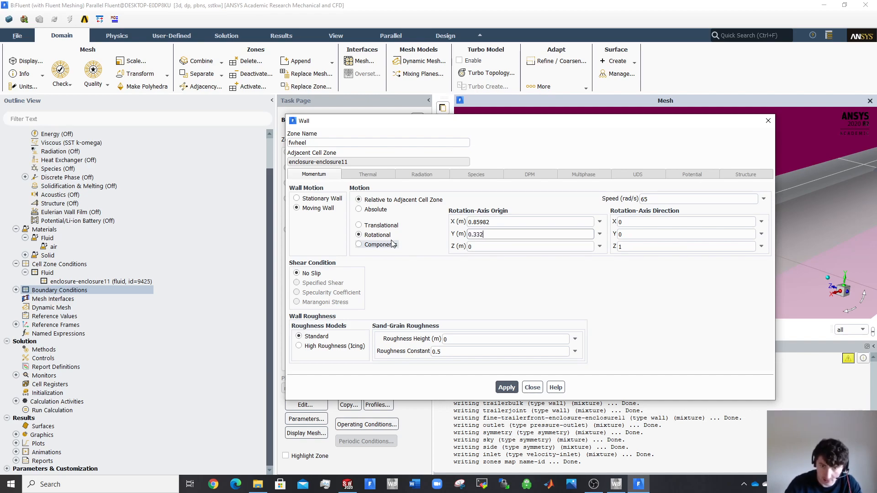
key(Tab)
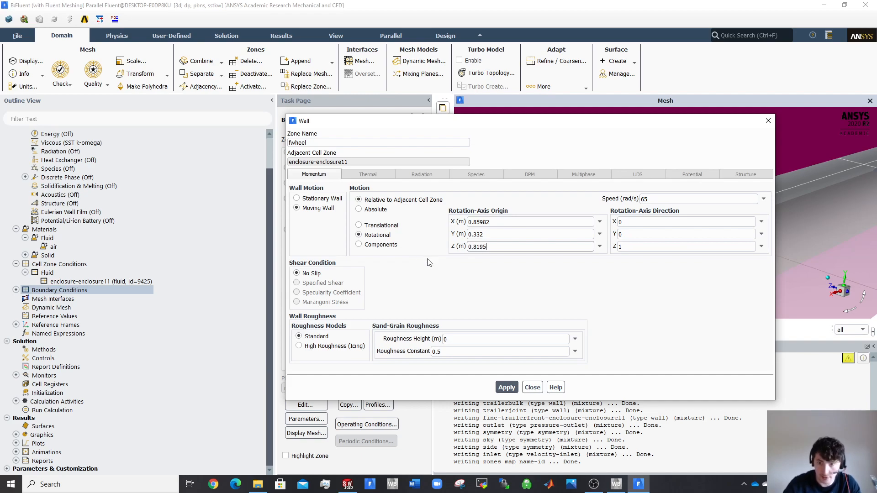
click(506, 387)
click(532, 388)
- Review the bwheel wall's momentum settings and close them without changes
double_click(340, 247)
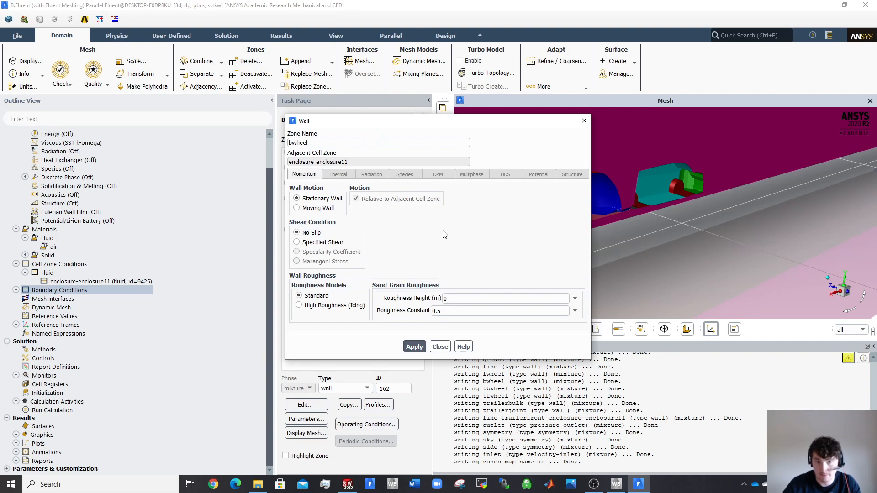
click(440, 347)
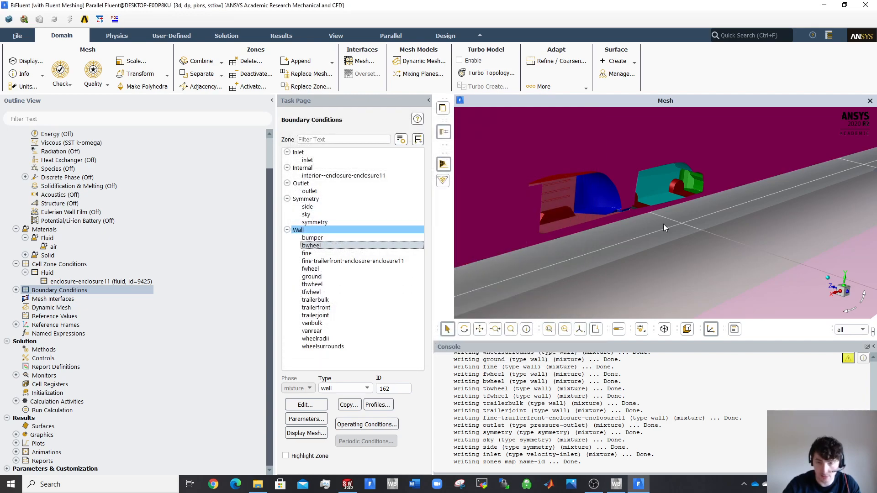
- Review the fwheel wall's rotational motion settings and close them without changes
drag(618, 221, 552, 215)
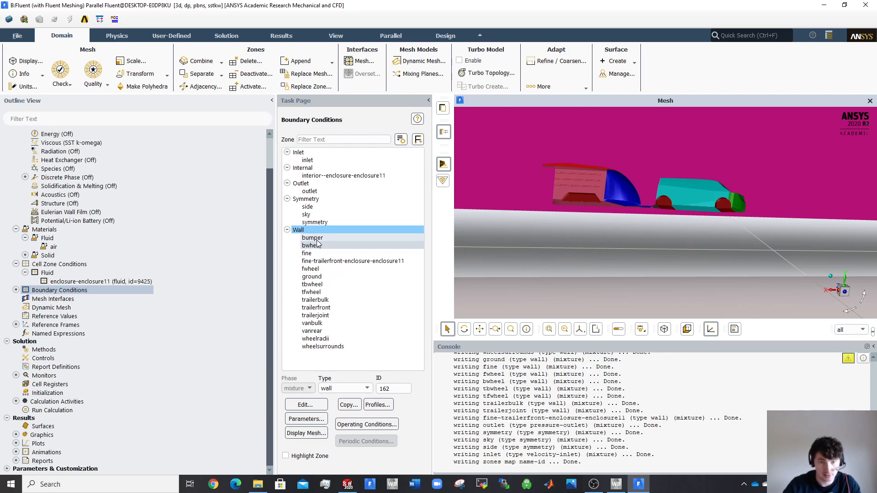
double_click(311, 268)
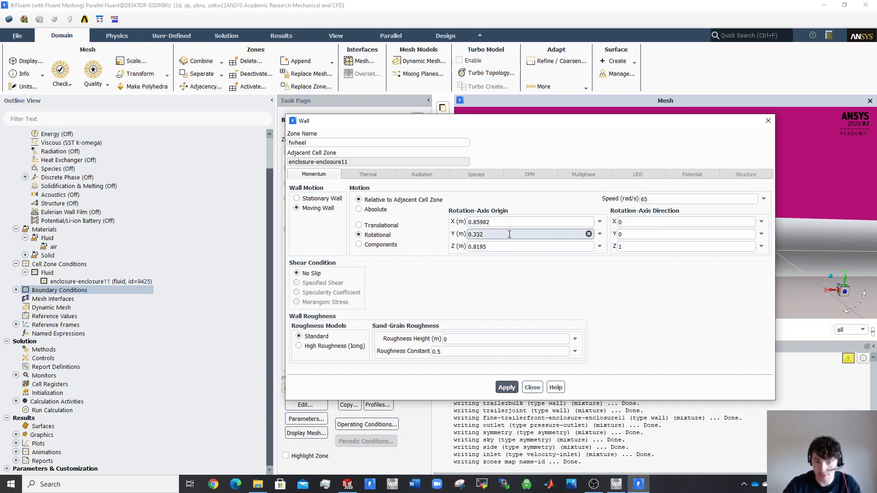
click(768, 120)
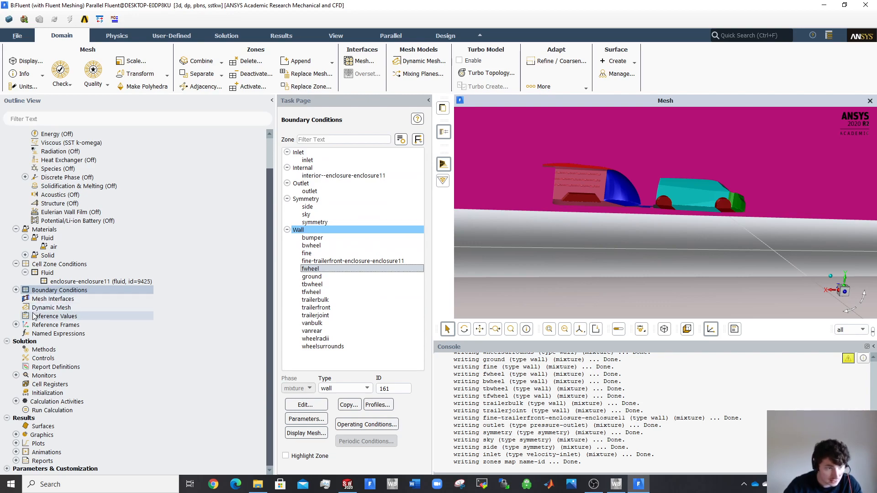
- Compute the simulation's reference values from the inlet zone
click(17, 292)
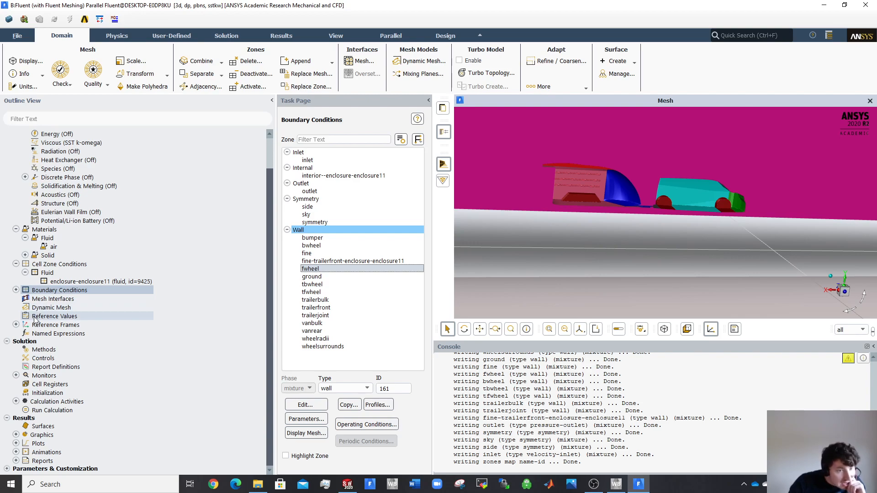
click(36, 317)
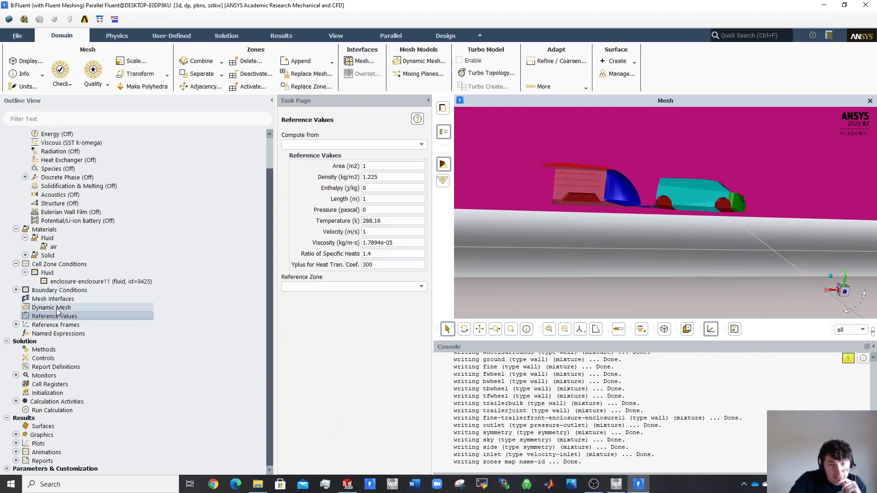
click(388, 145)
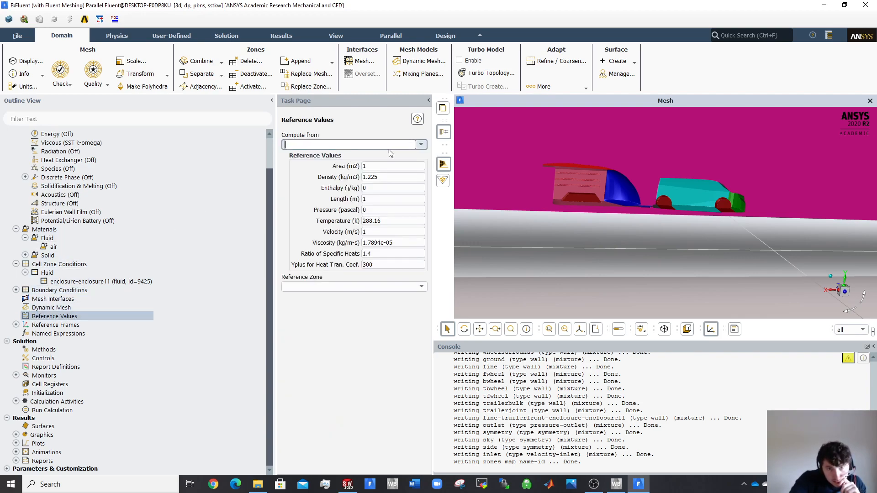
click(421, 145)
scroll(313, 209, down, 4)
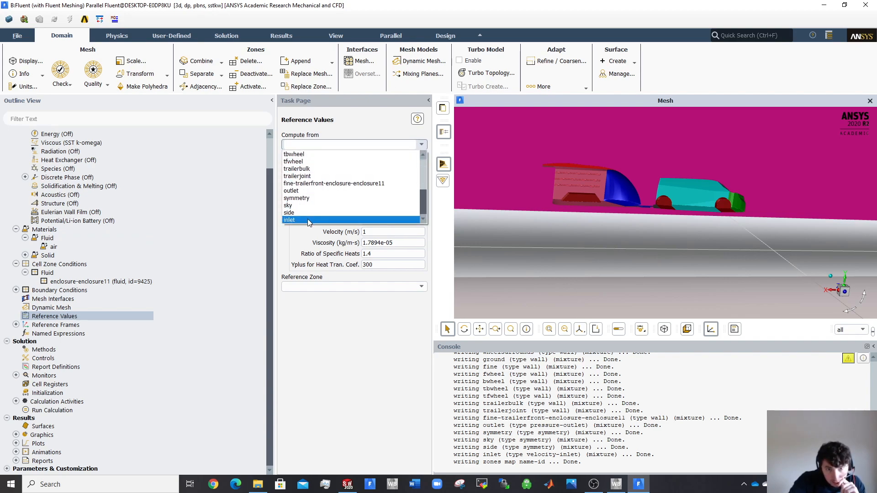
click(308, 220)
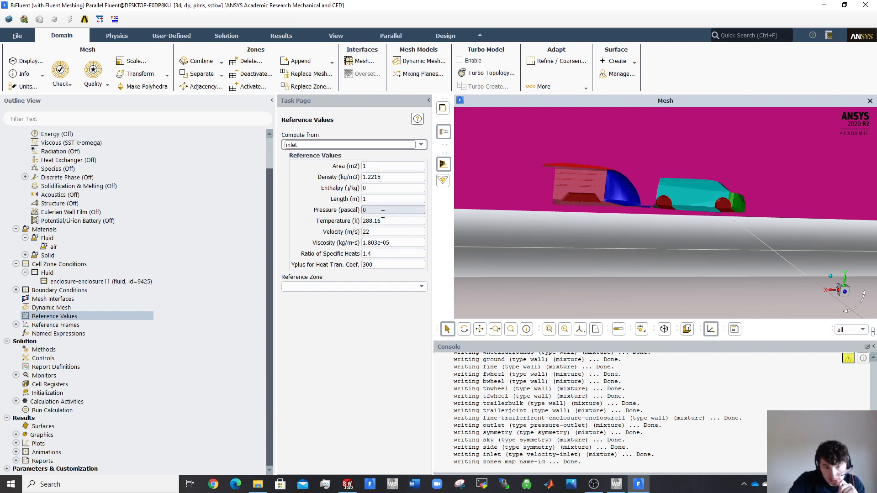
click(366, 168)
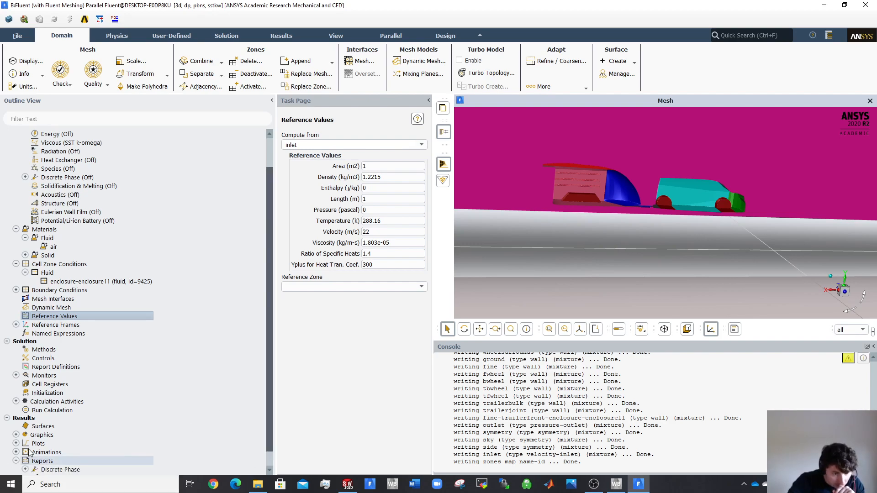
- Open the Projected Areas report and select every wall surface except ground, with X as the projection direction
click(16, 461)
click(40, 461)
double_click(39, 461)
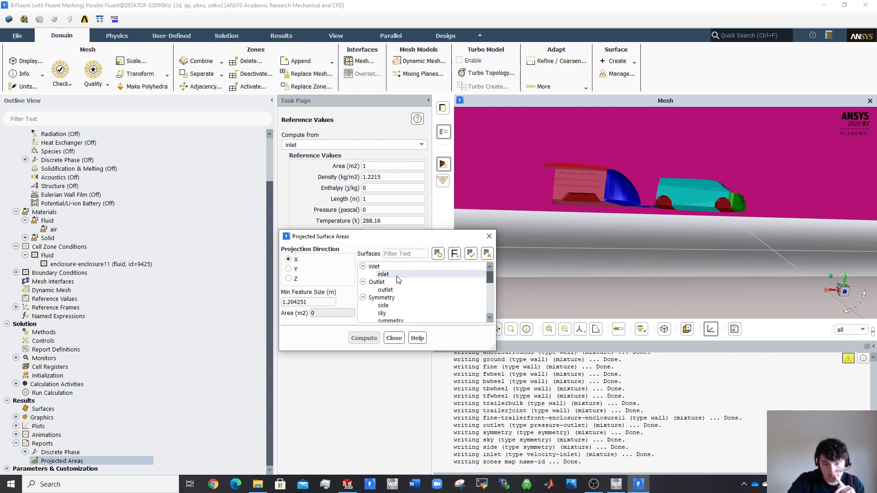
scroll(396, 301, down, 5)
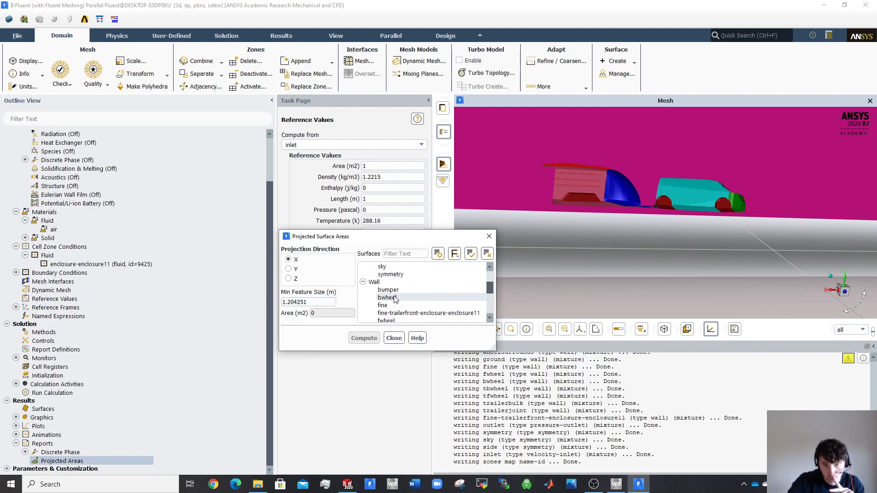
click(390, 283)
scroll(390, 290, down, 5)
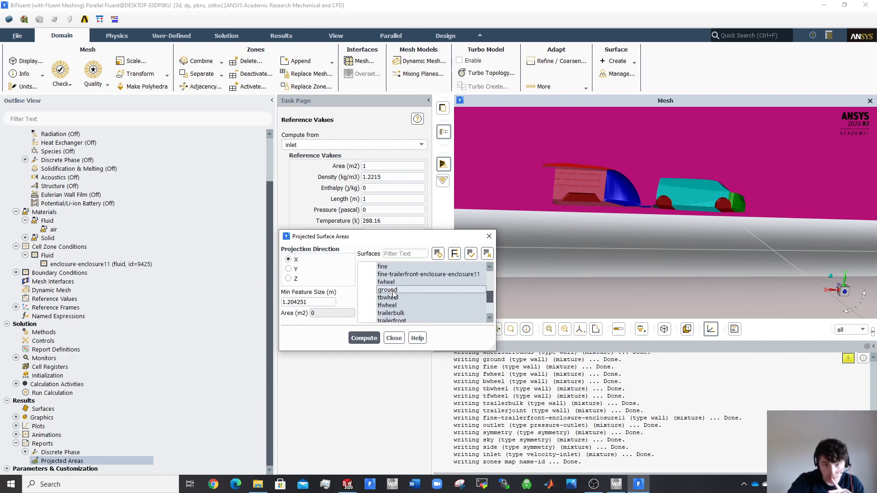
click(391, 292)
scroll(449, 298, up, 1)
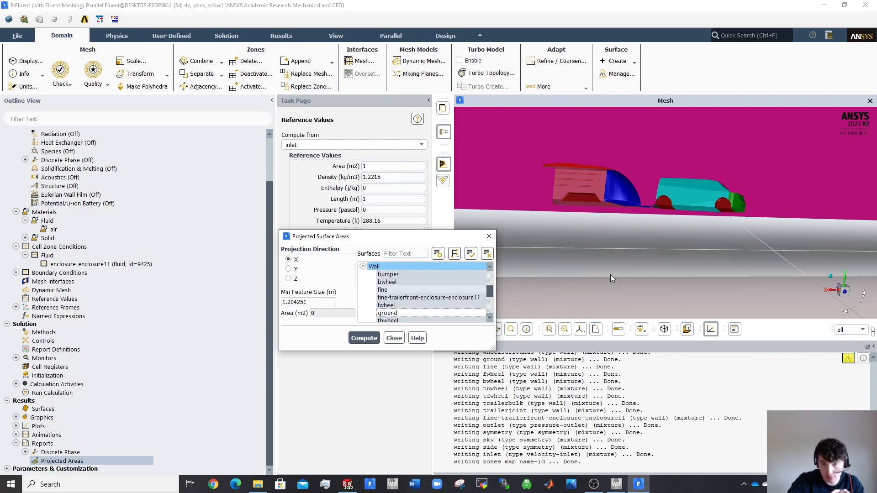
scroll(692, 253, down, 4)
scroll(731, 248, down, 5)
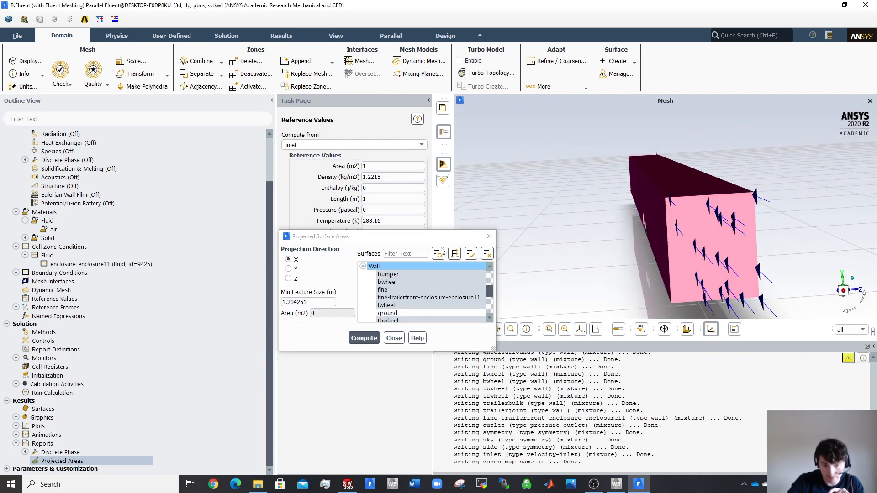
- Compute the selected walls' projected area with minimum feature sizes of 0.01 m and 0.001 m
double_click(313, 302)
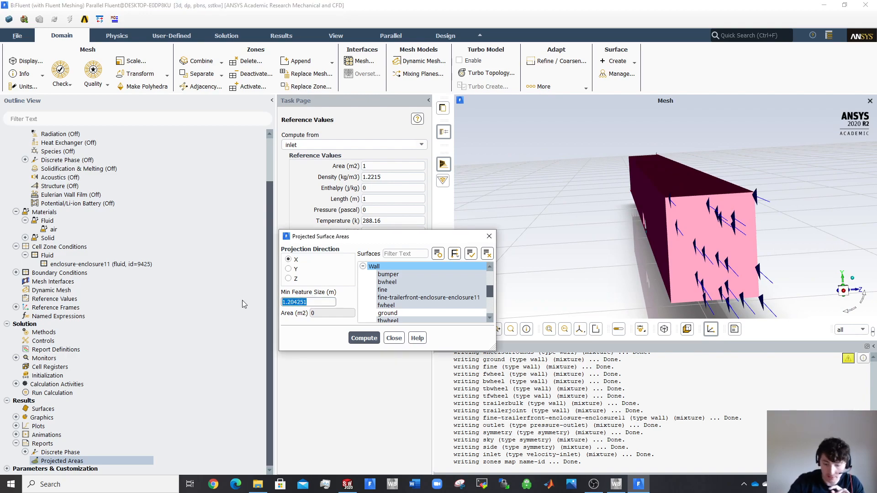
text(0.0)
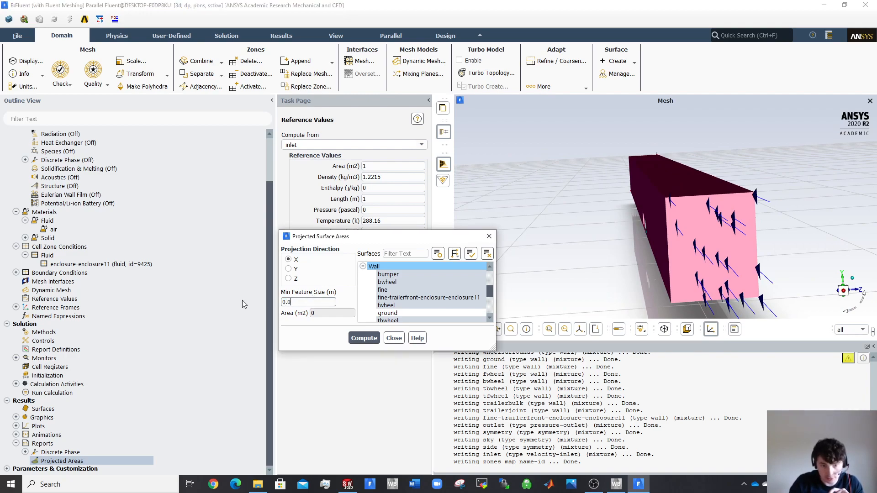
text(1)
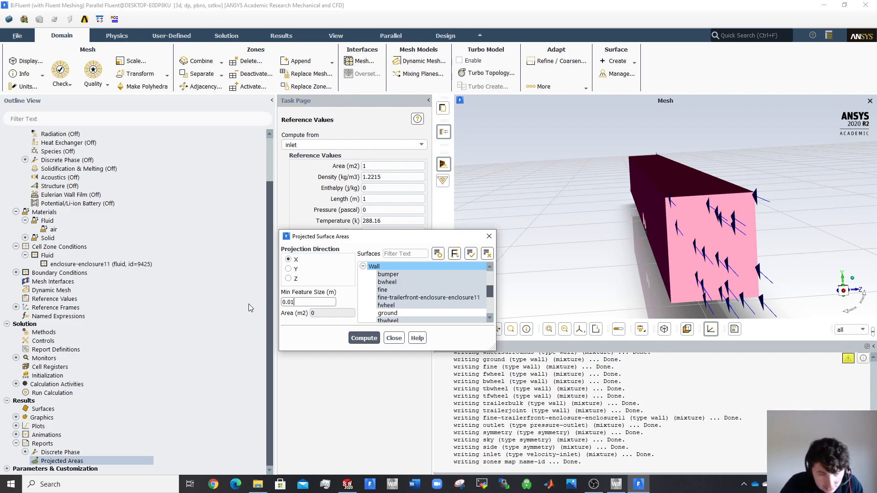
click(351, 339)
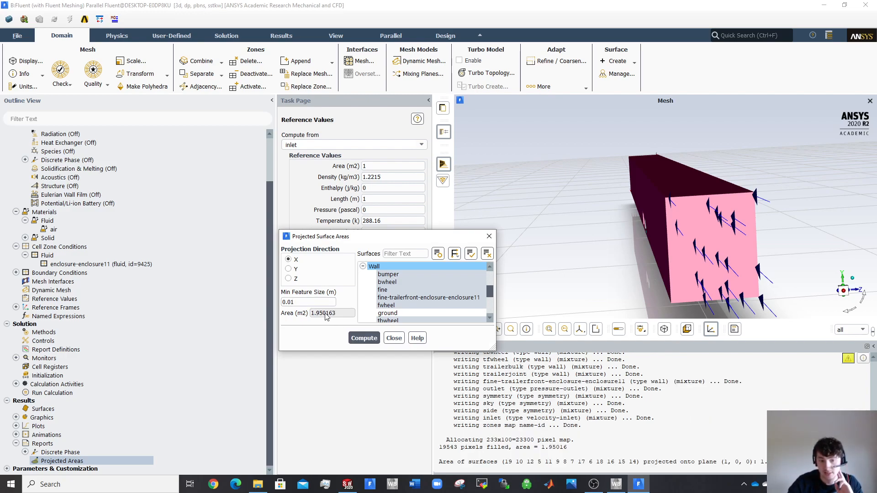
click(291, 302)
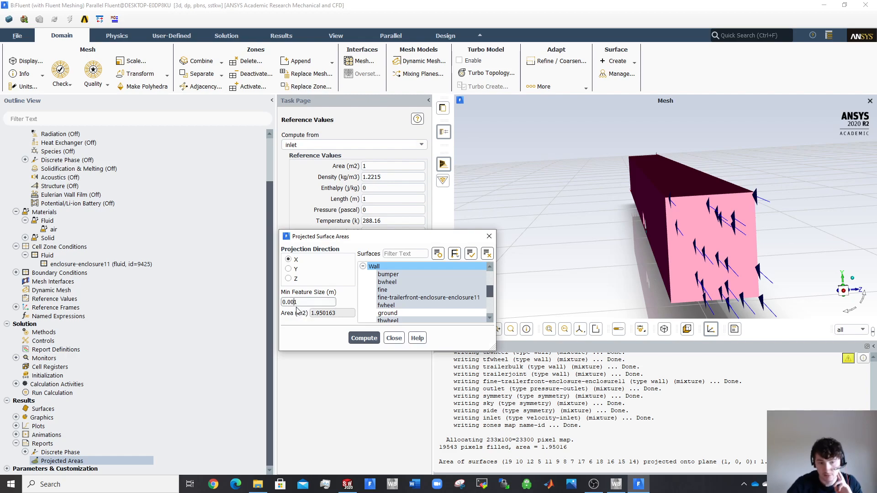
click(362, 338)
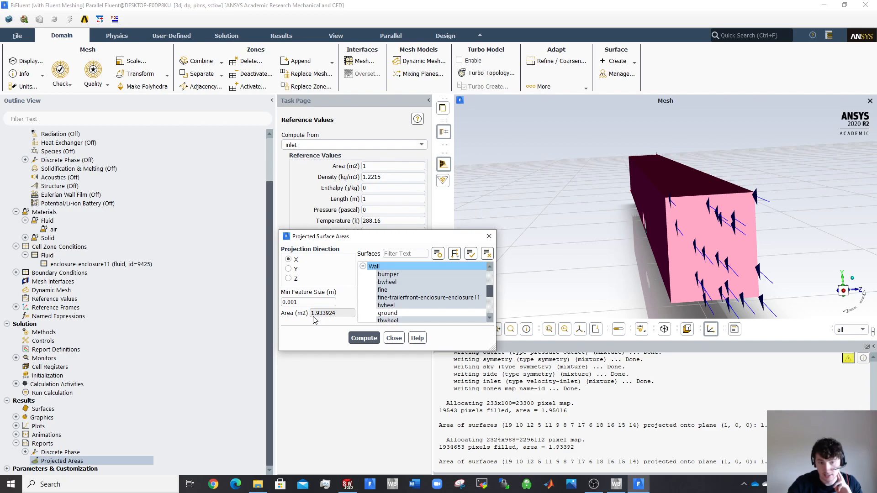
- Refine the minimum feature size to 0.0005 m and compute the projected area again
click(295, 302)
text(0)
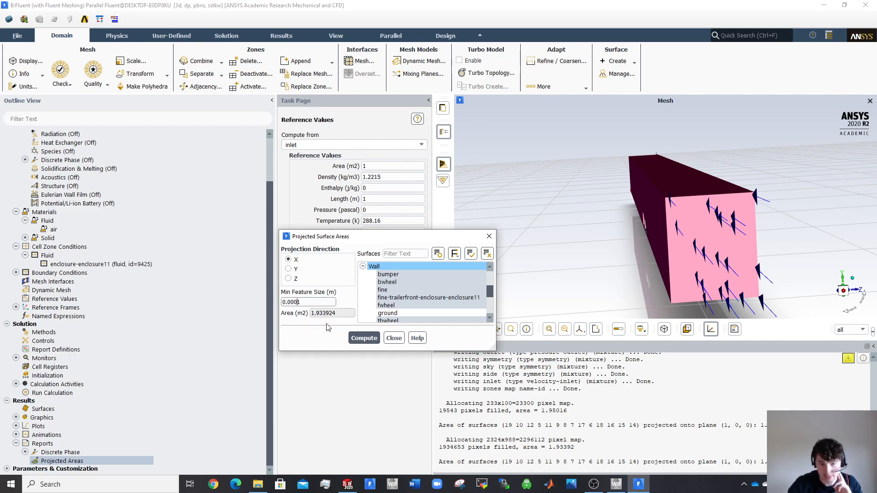
key(BackSpace)
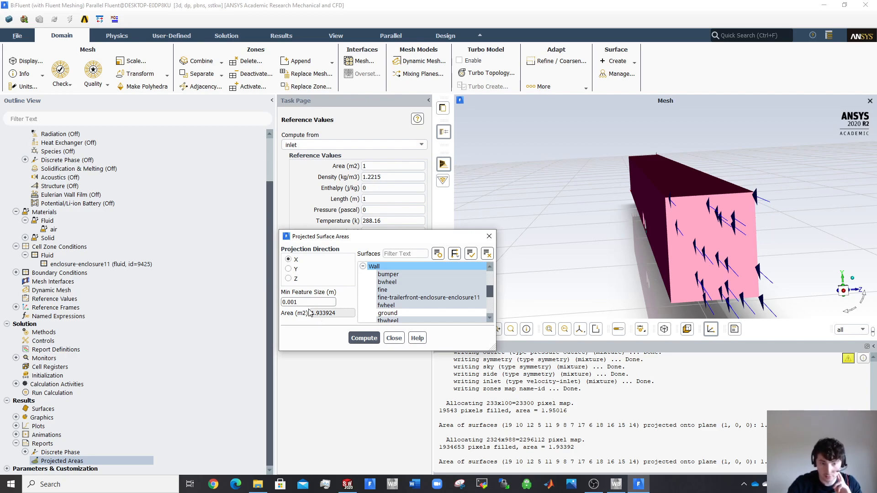
click(309, 303)
text(0)
key(BackSpace)
text(5)
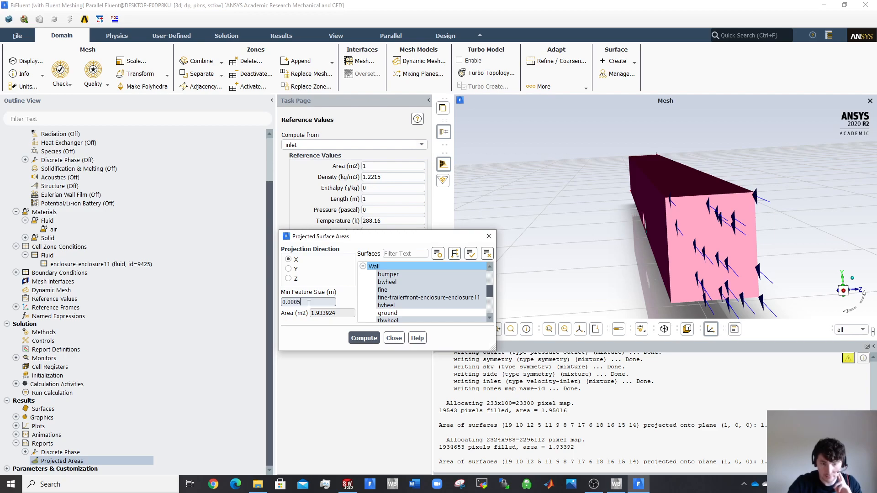
click(353, 339)
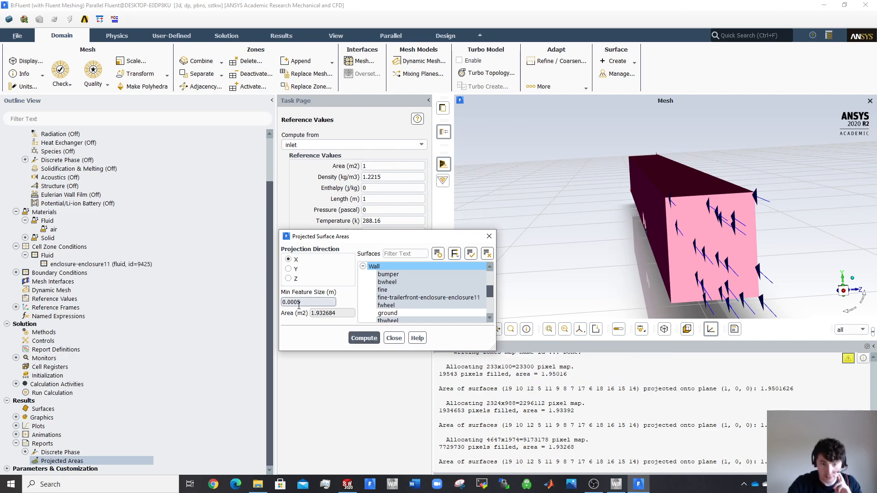
- Copy the computed projected area, close the report, and set the reference area to 1.932684 m2
drag(340, 315, 316, 316)
key(ctrl+c)
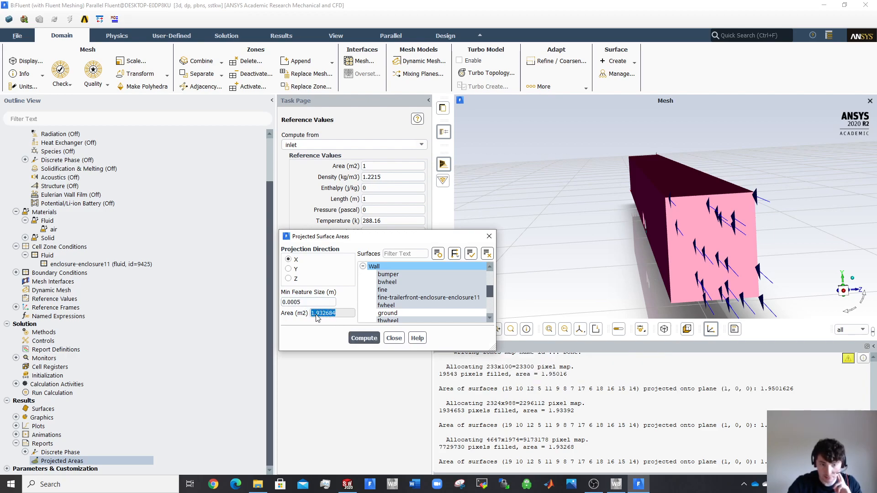
click(393, 338)
drag(367, 166, 360, 166)
right_click(374, 166)
click(386, 221)
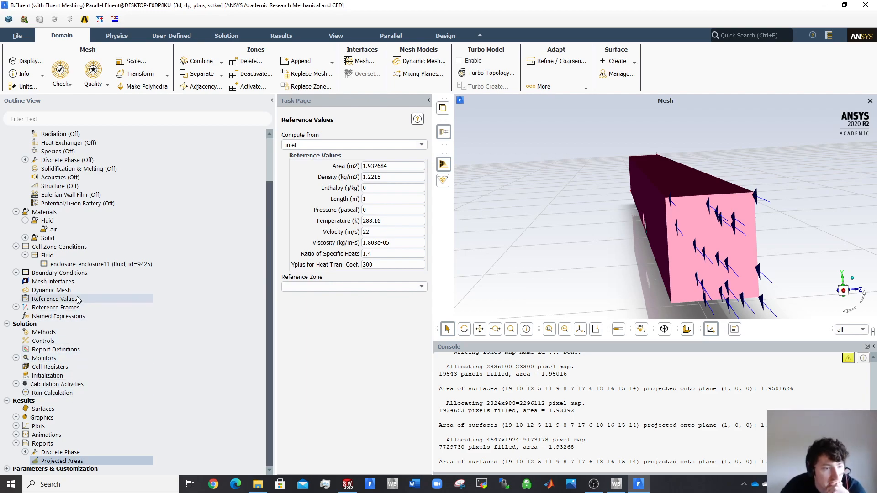
click(56, 300)
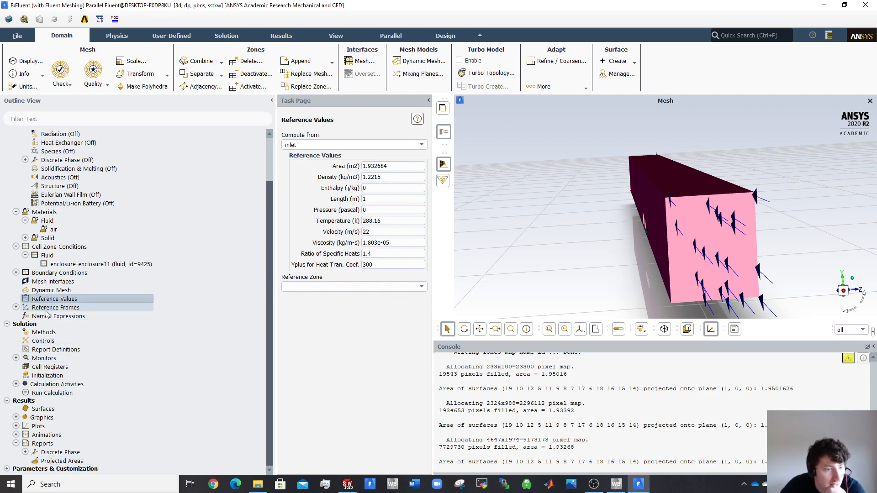
- Open the solution methods and choose Coupled as the pressure-velocity coupling scheme
click(44, 335)
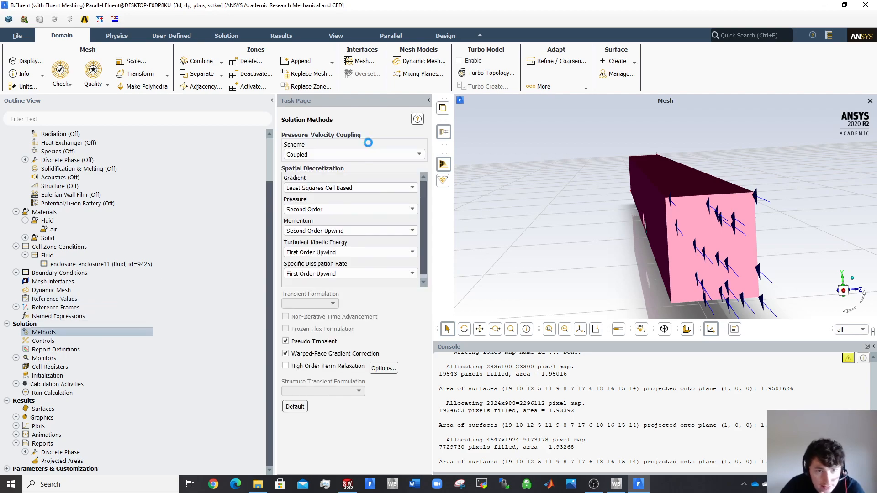
click(365, 154)
click(364, 153)
click(364, 154)
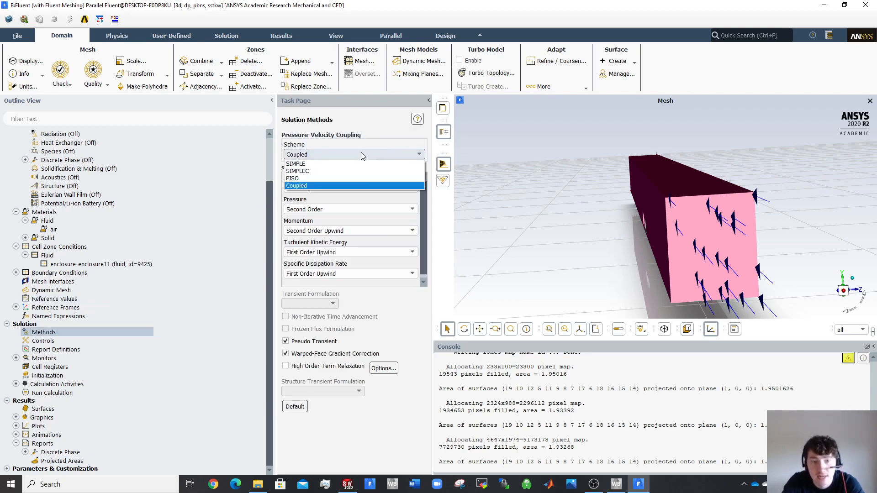
click(325, 188)
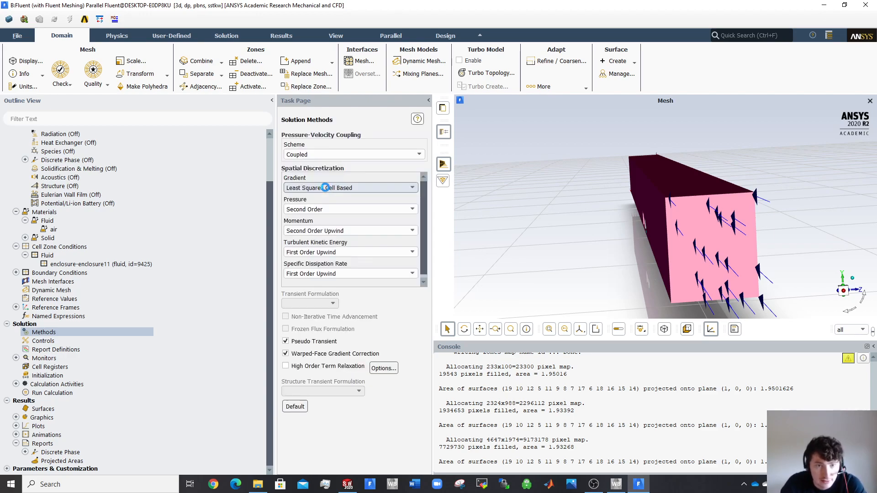
click(339, 155)
click(339, 155)
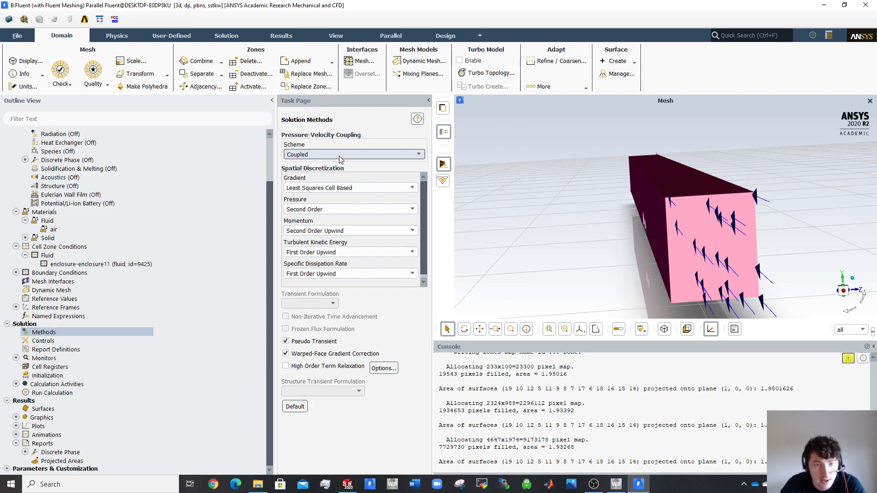
click(340, 155)
click(341, 154)
click(340, 155)
click(328, 185)
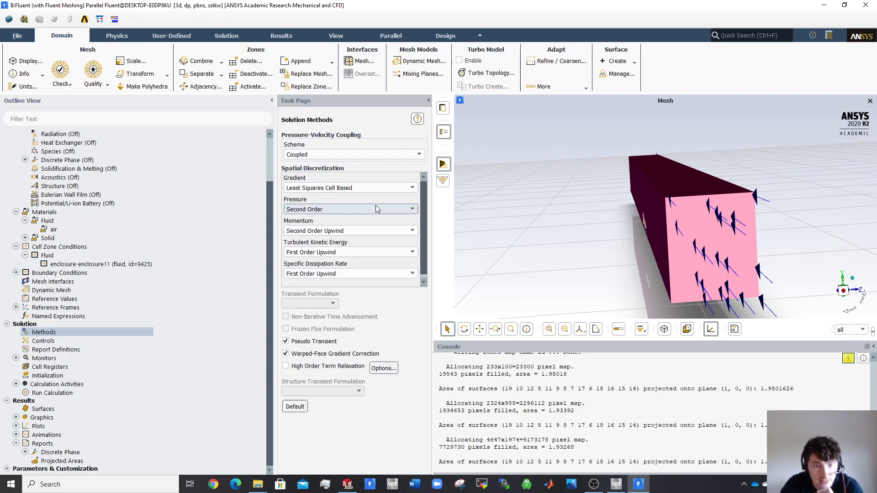
- Set the turbulent kinetic energy and specific dissipation rate discretization to Second Order Upwind
click(373, 248)
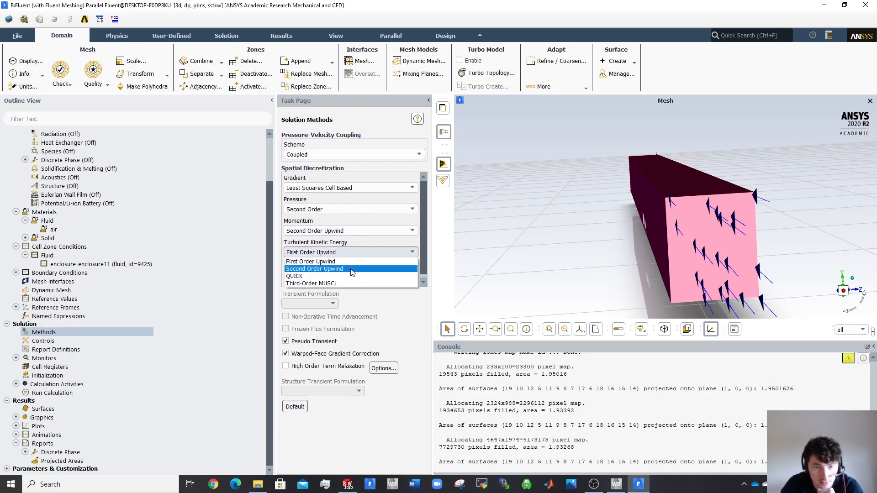
click(350, 269)
click(351, 273)
click(347, 290)
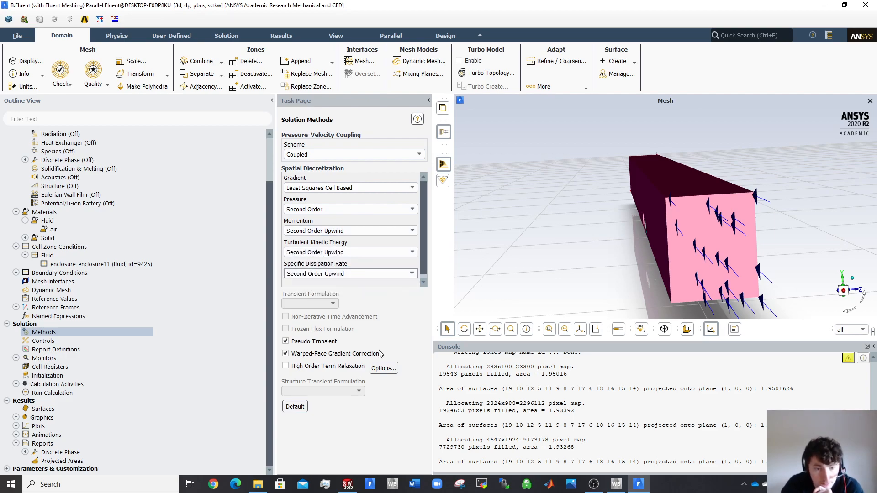
- Open the solution controls and review the pseudo transient explicit relaxation factors, including turbulent kinetic energy
click(57, 339)
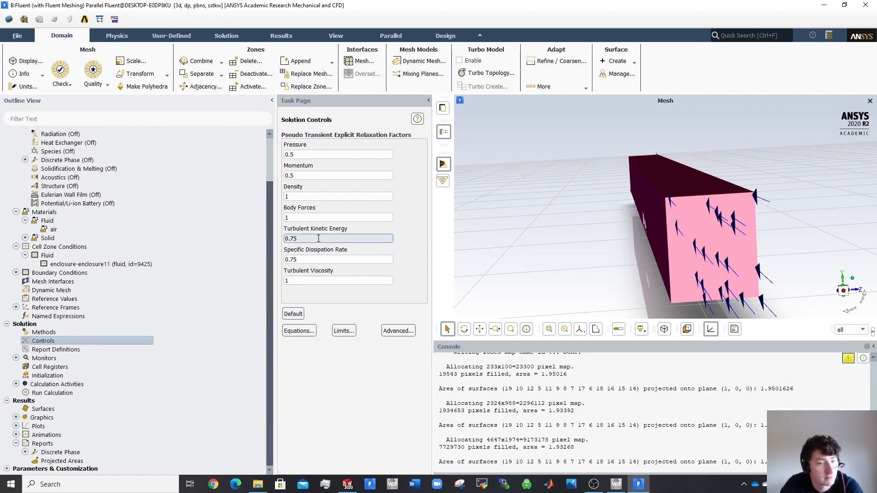
drag(316, 238, 275, 242)
click(291, 239)
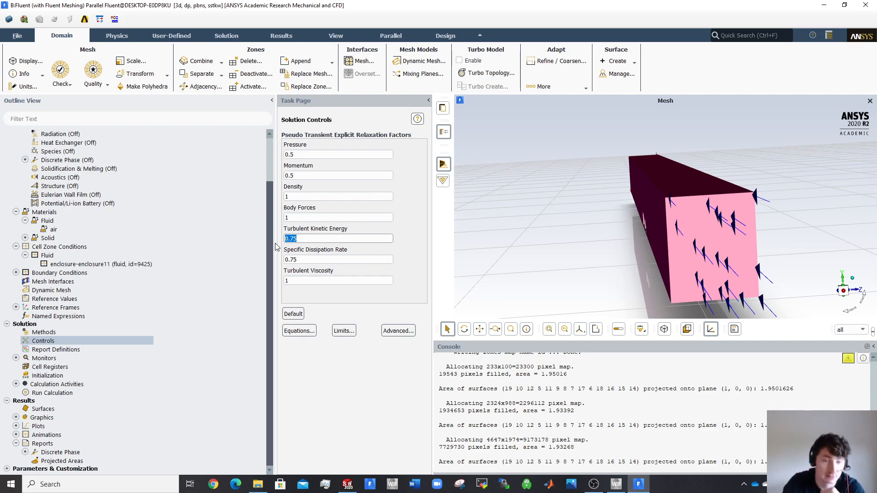
click(340, 237)
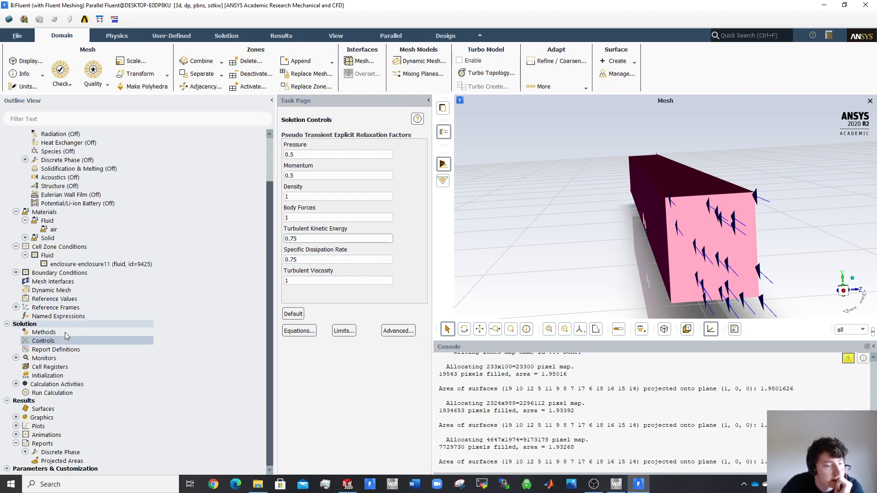
- Create a drag coefficient report definition, group its wall zones by zone type, and select all of them except ground
double_click(63, 350)
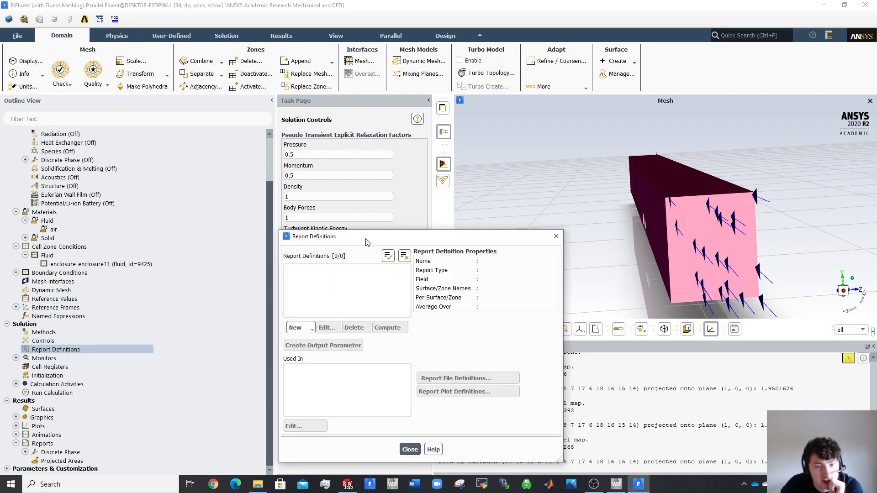
drag(366, 243, 260, 125)
click(198, 213)
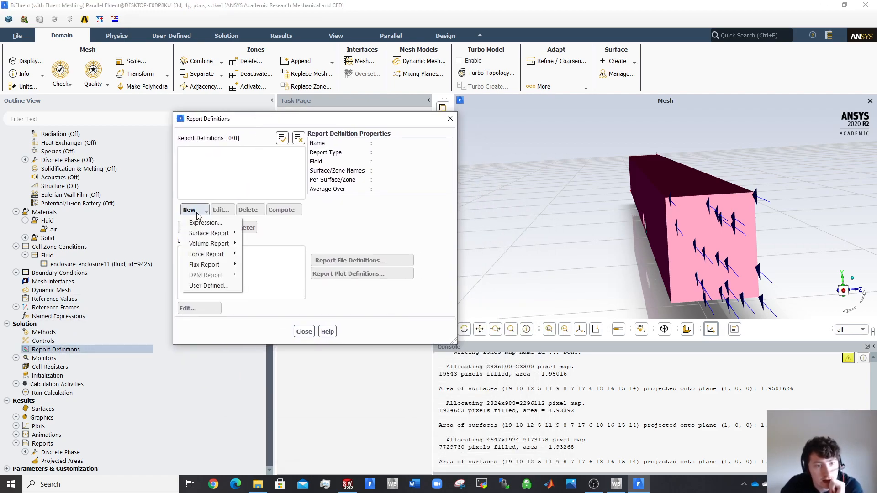
mouse_move(218, 254)
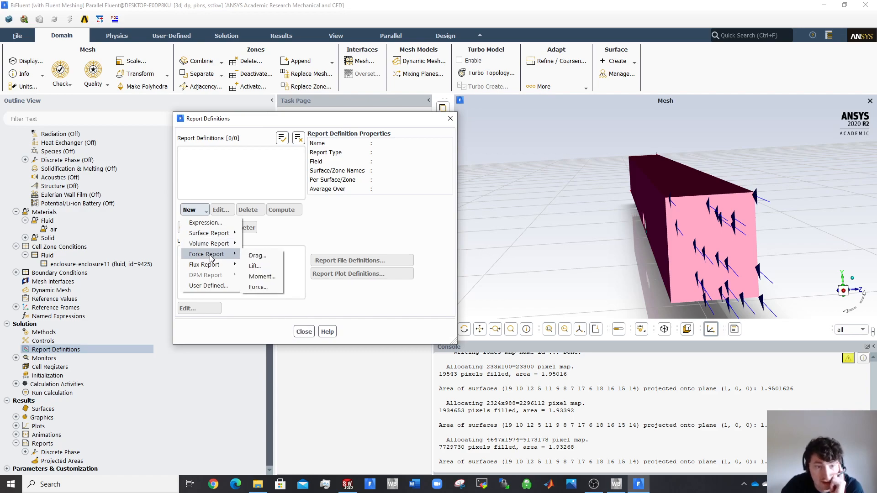
click(257, 258)
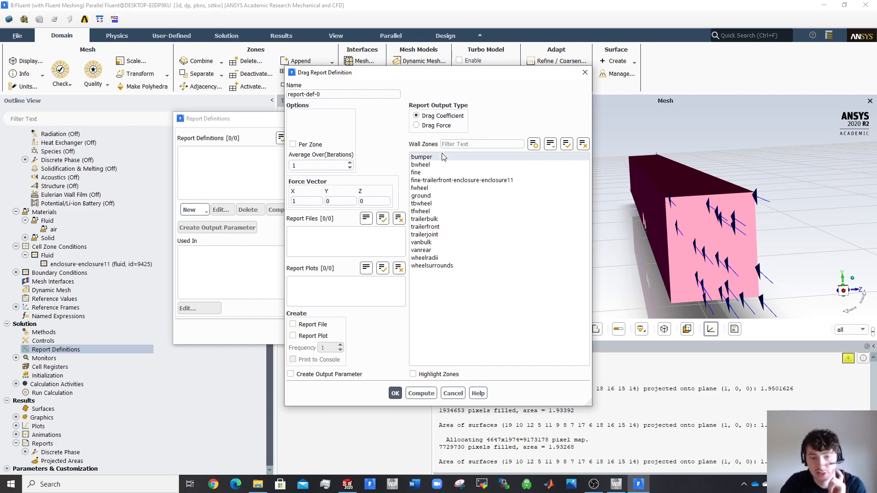
click(550, 144)
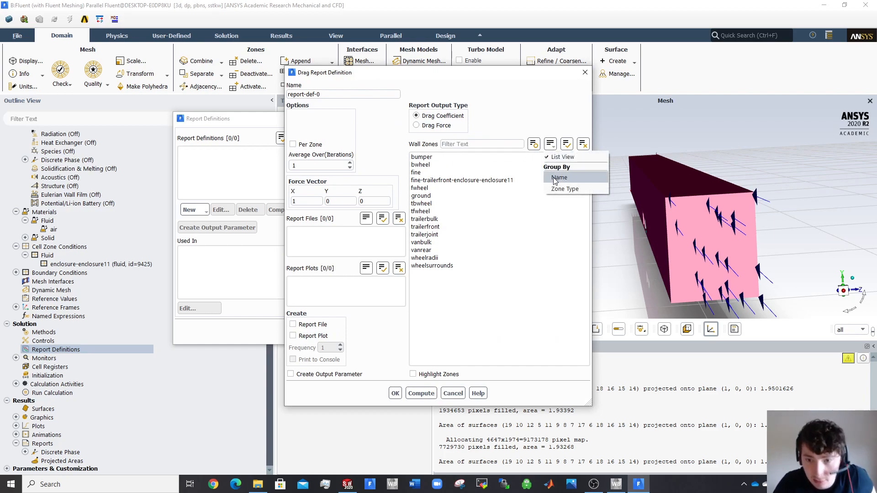
click(553, 189)
click(425, 157)
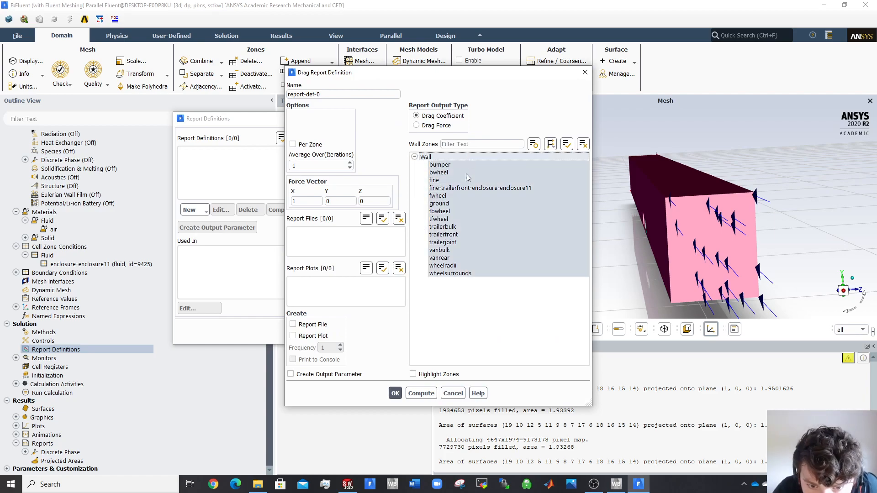
click(462, 202)
click(459, 212)
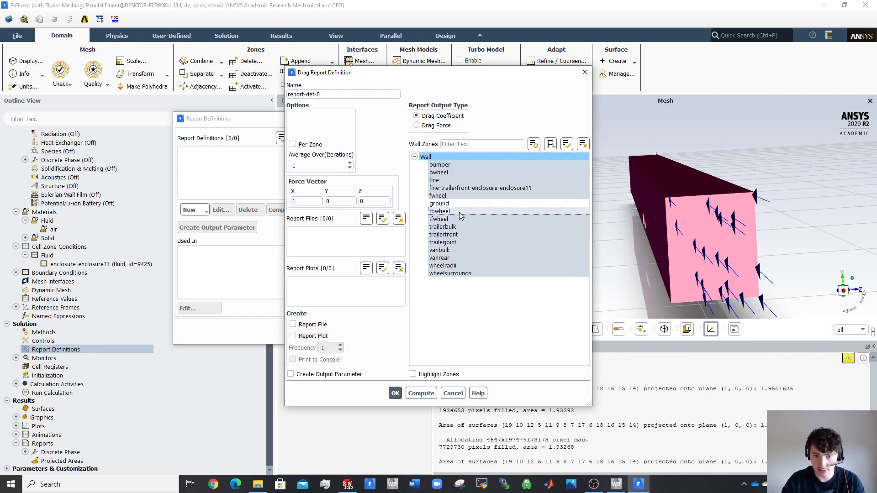
- Enable the report file, report plot and console printing for the drag report, name it drag, and save it
click(293, 325)
click(293, 335)
click(293, 360)
triple_click(343, 94)
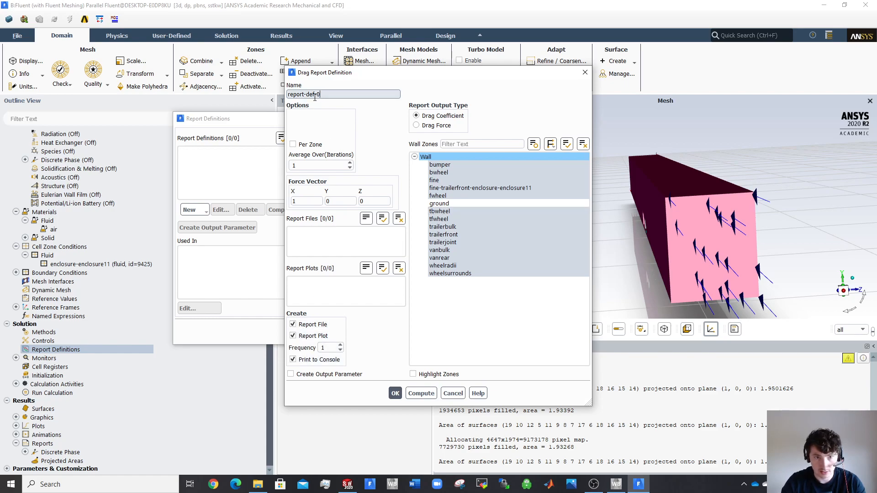
text(draf)
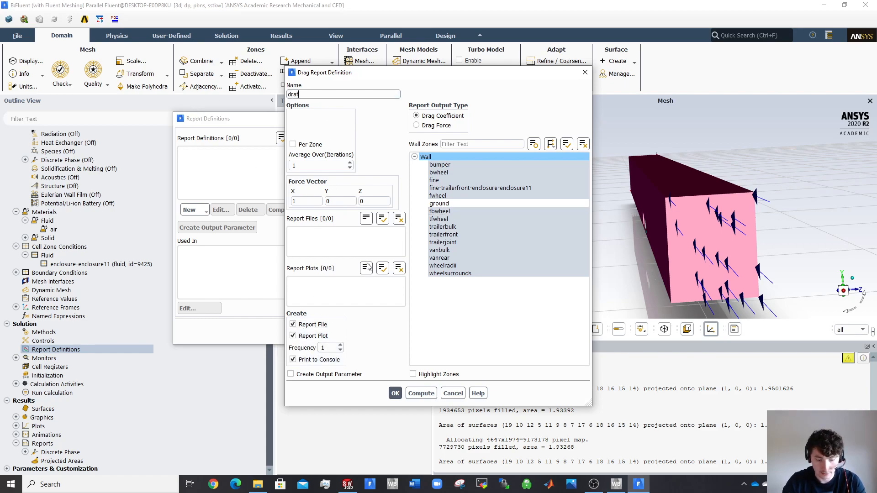
click(395, 394)
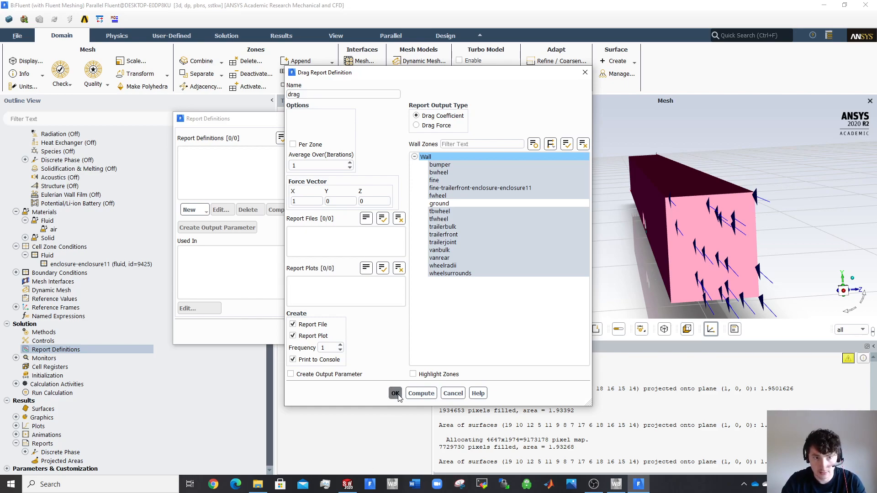
- Create a lift coefficient report definition named lift and select all wall zones except ground
mouse_move(210, 254)
click(251, 266)
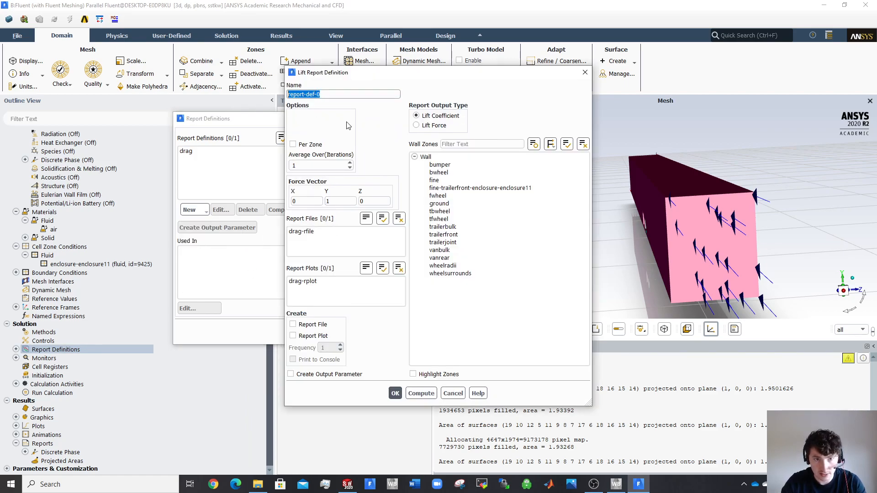
text(lift)
click(426, 156)
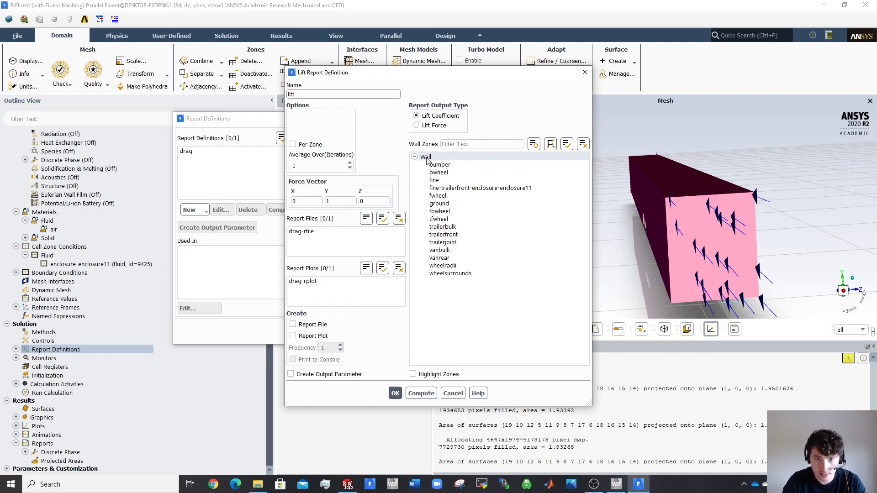
click(441, 203)
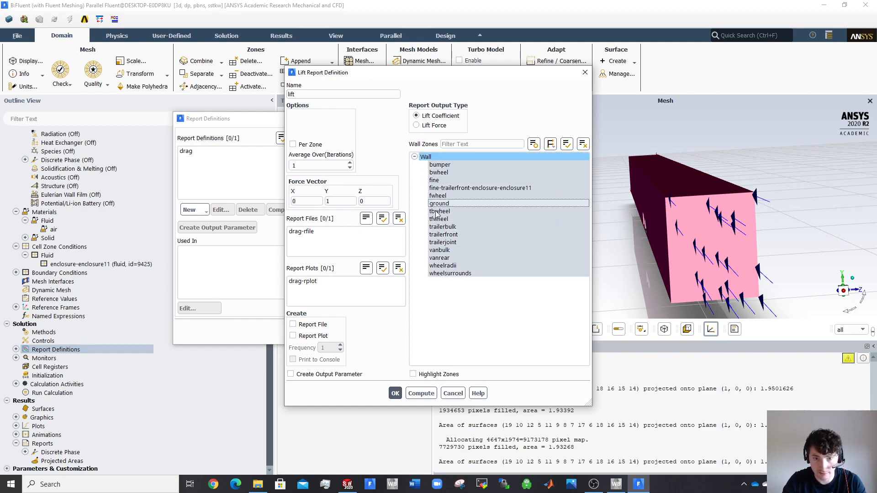
- Enable the report file, report plot and console printing for the lift report, save it, and close the report definitions
click(313, 324)
click(313, 336)
click(313, 360)
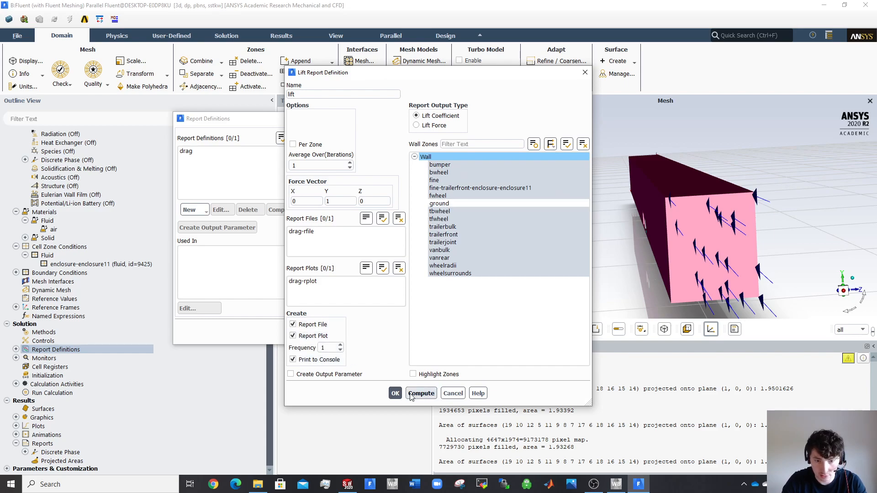
click(395, 393)
click(302, 332)
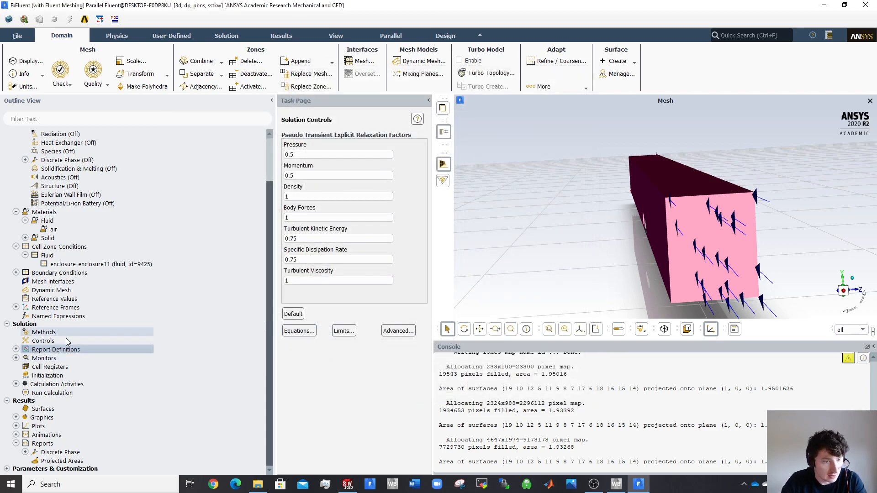
- Open the residual monitors, show the advanced options, and set the convergence criterion to none
click(16, 358)
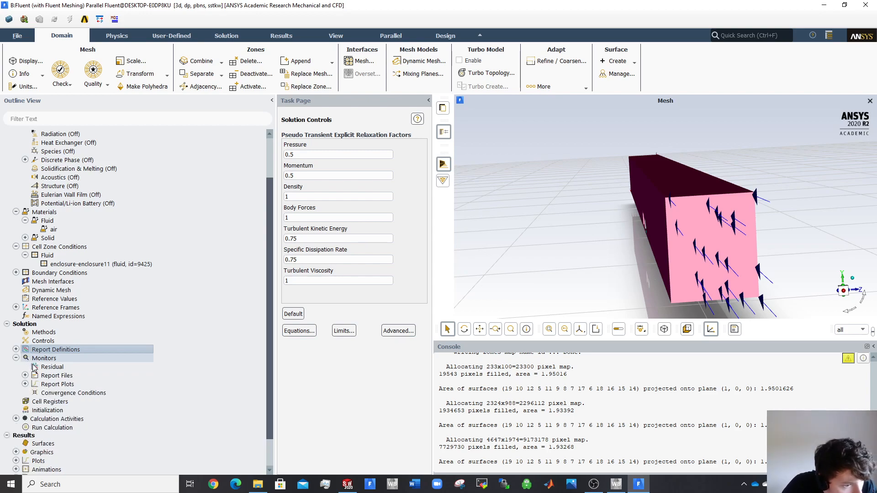
double_click(52, 367)
drag(457, 236, 357, 101)
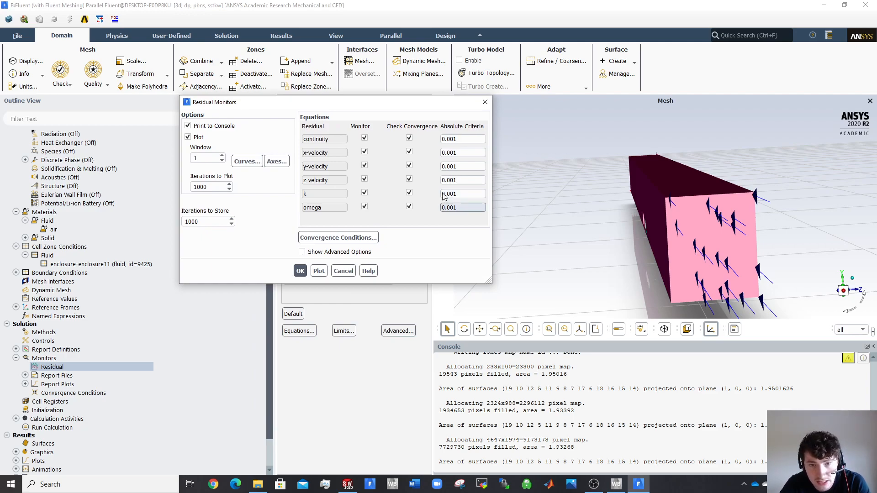
click(339, 237)
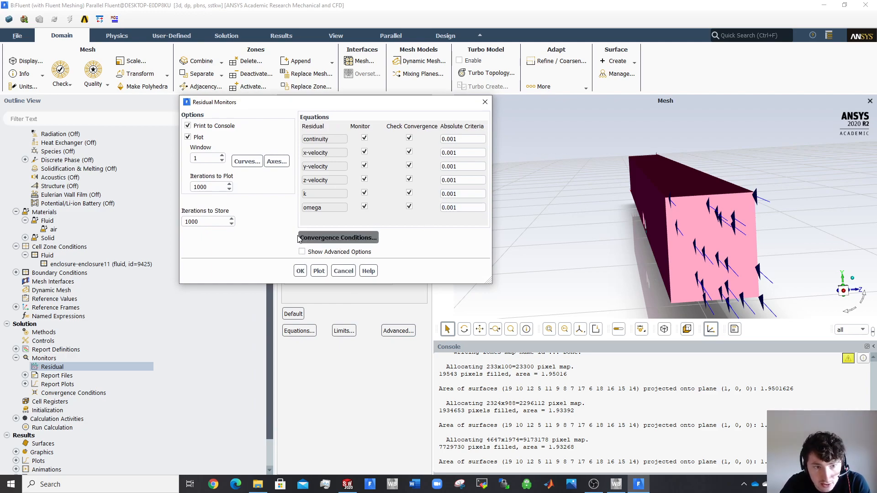
click(302, 252)
click(450, 275)
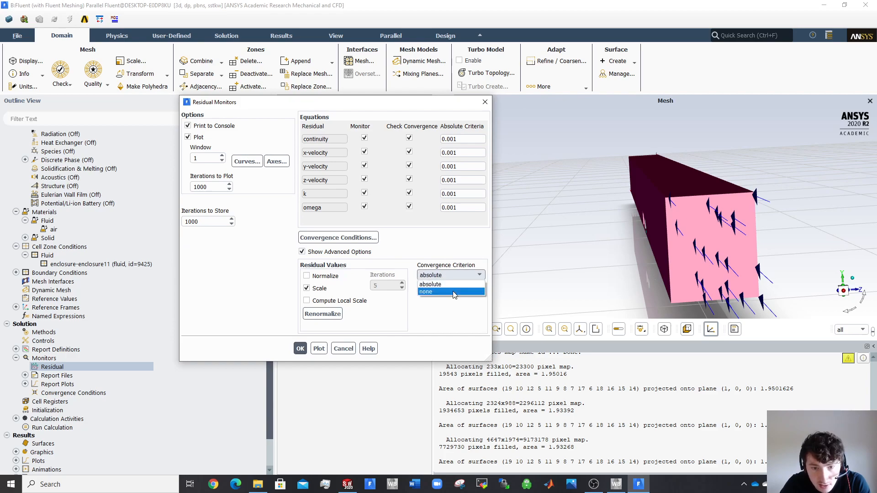
click(449, 286)
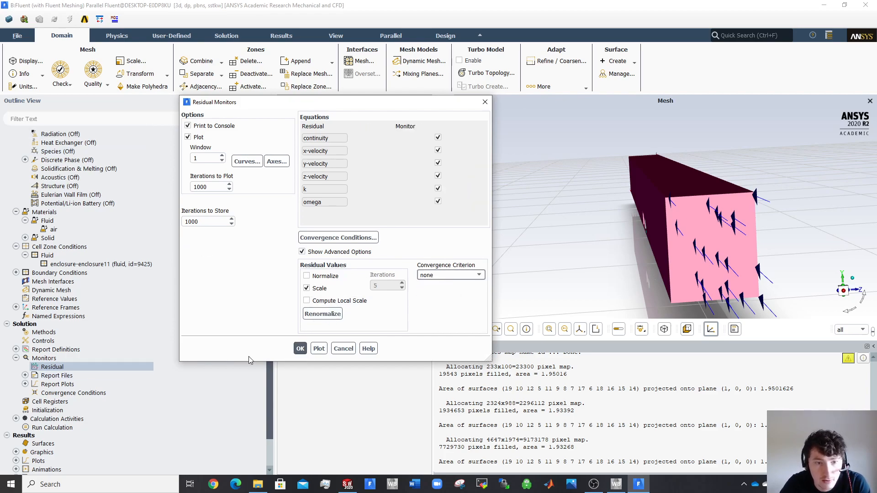
click(298, 350)
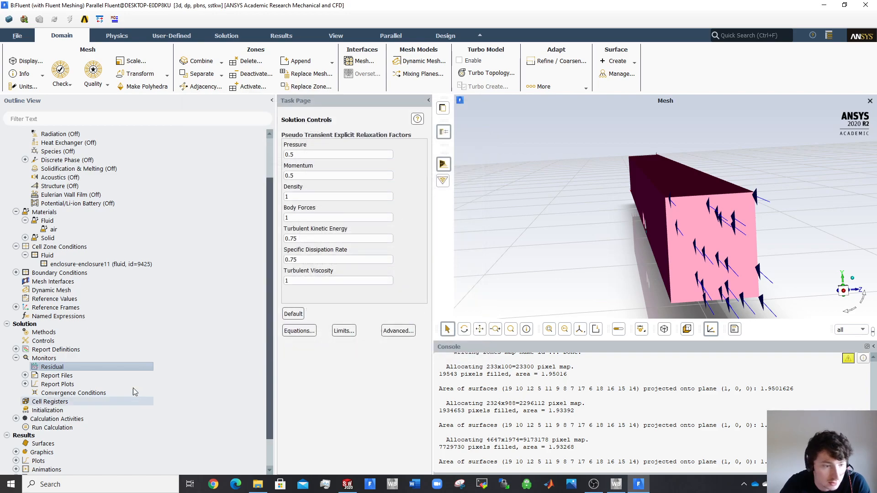
- Expand the report files and report plots under the monitors to check the drag and lift entries
scroll(107, 368, down, 1)
click(33, 351)
click(25, 358)
click(25, 365)
click(26, 349)
scroll(100, 379, down, 2)
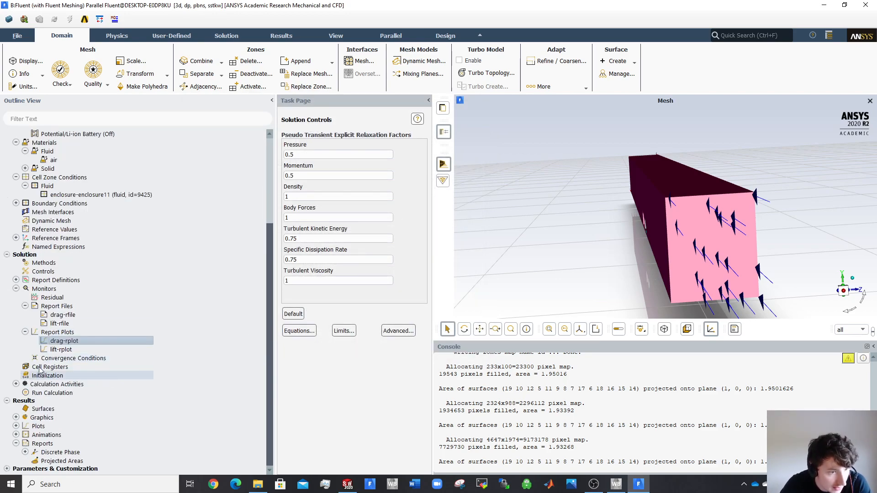
- Check the initialization method and set the number of iterations for the calculation to 500
click(33, 377)
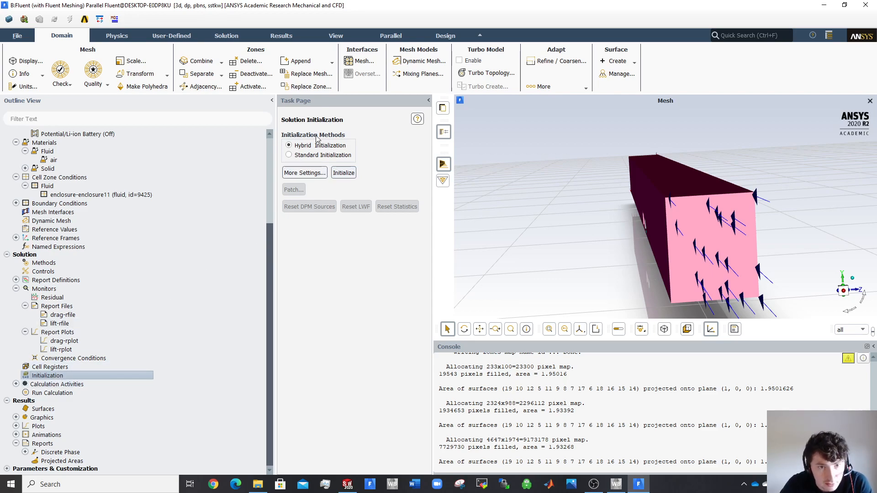
click(35, 394)
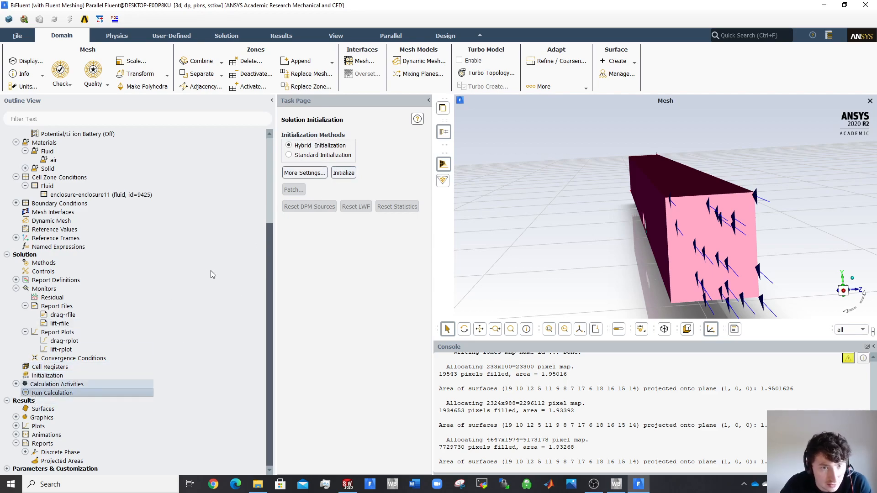
double_click(328, 247)
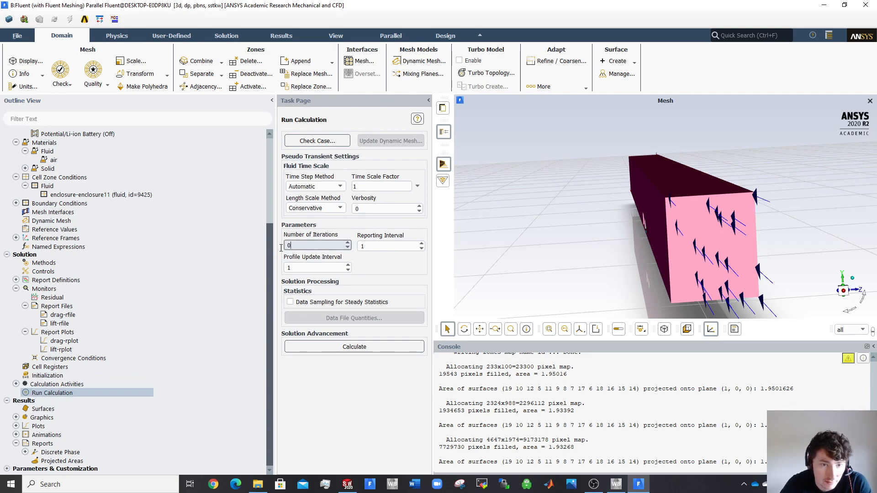
text(500)
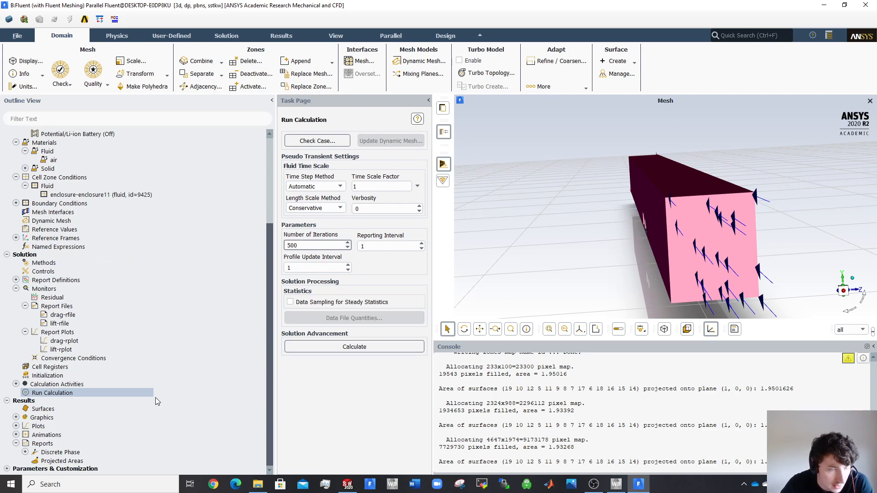
- Show the solution initialization settings and look through the available options for exporting the case
click(58, 375)
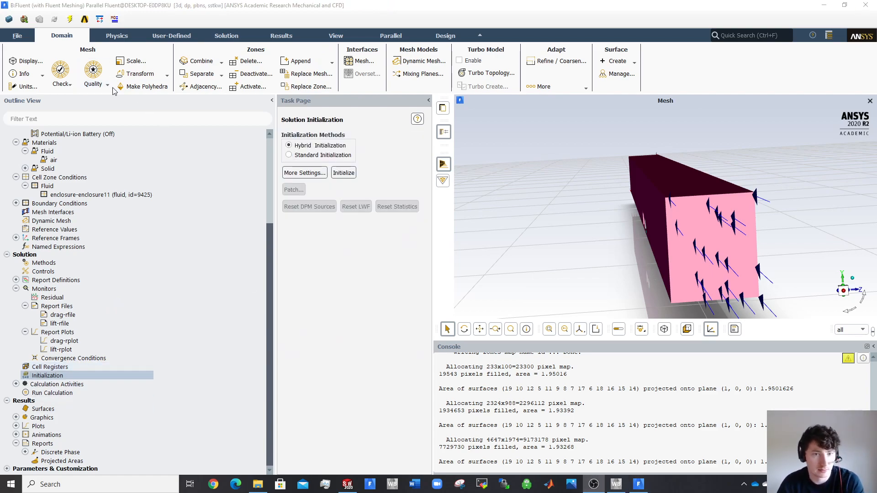
click(18, 36)
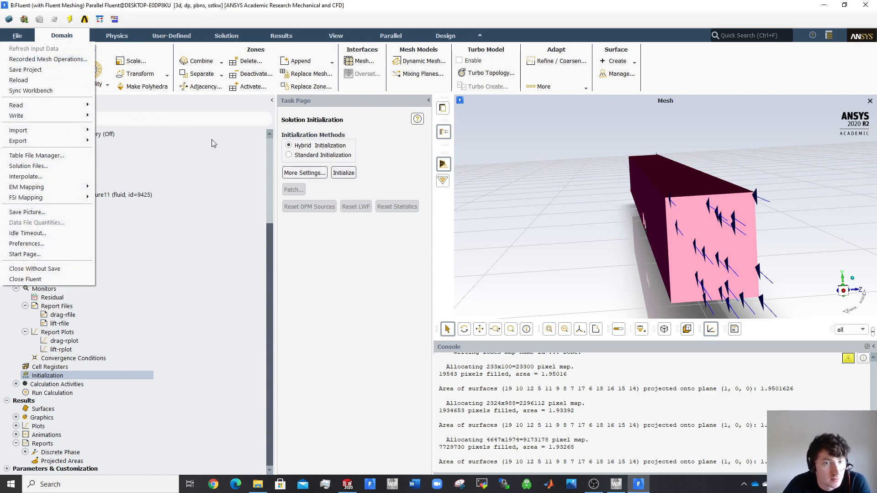
click(398, 346)
click(25, 40)
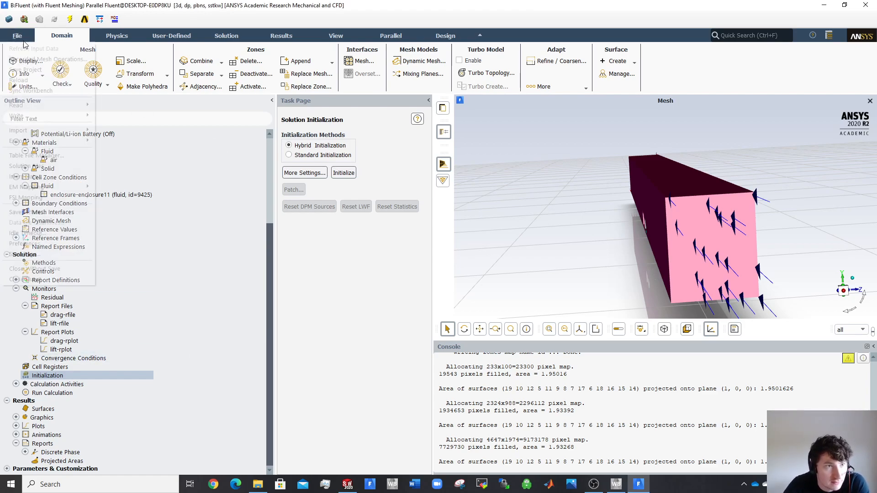
click(131, 372)
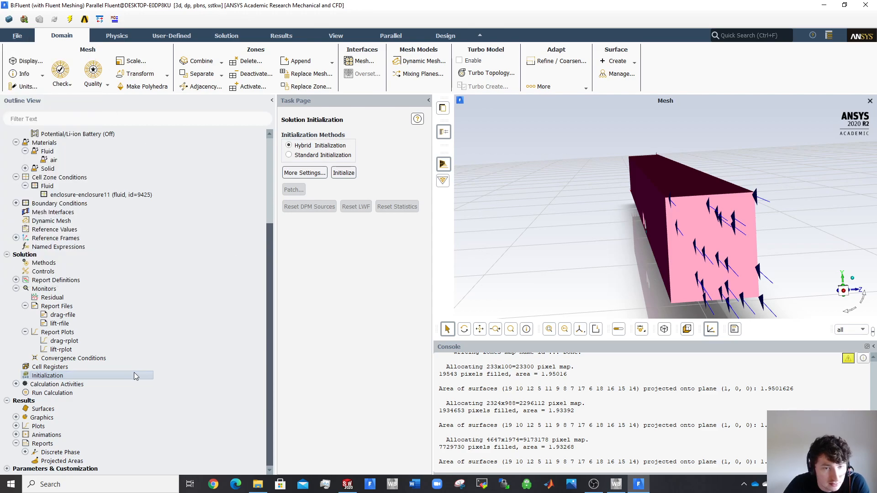
click(11, 39)
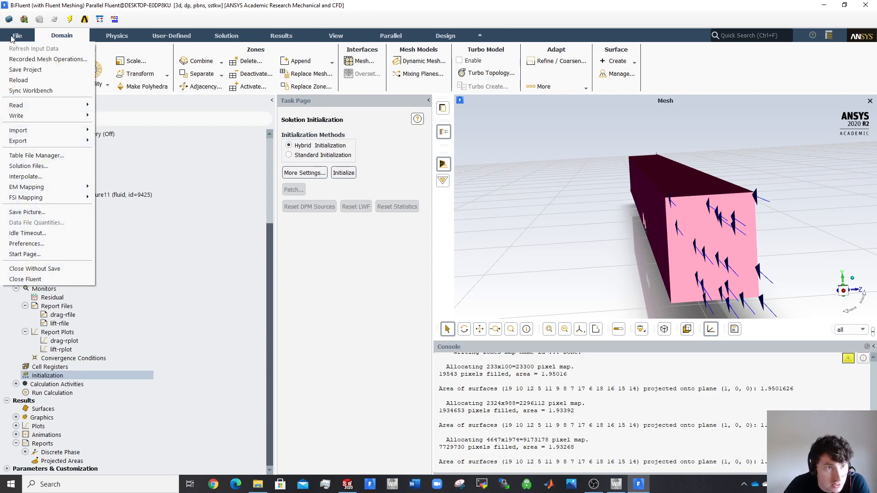
mouse_move(51, 142)
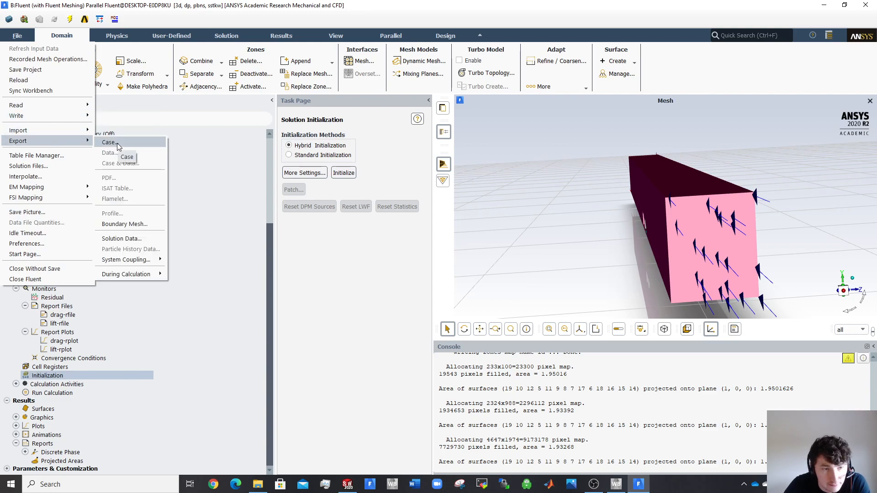
click(251, 136)
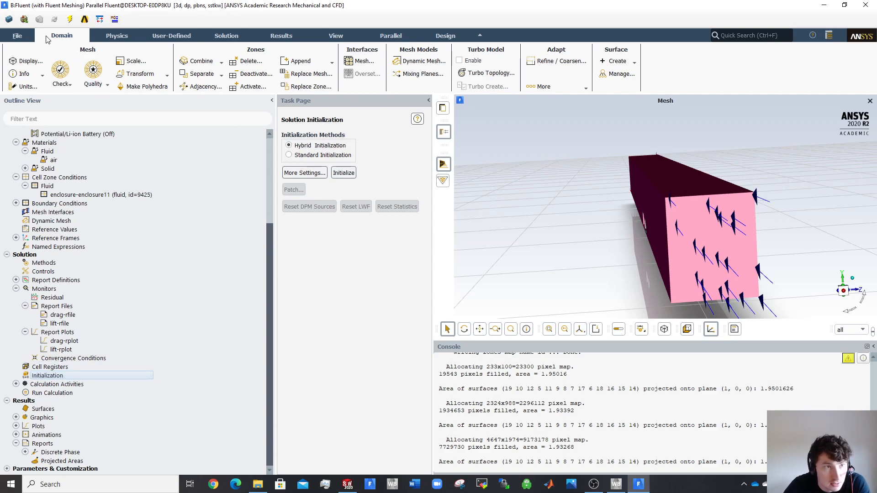
click(18, 35)
mouse_move(62, 142)
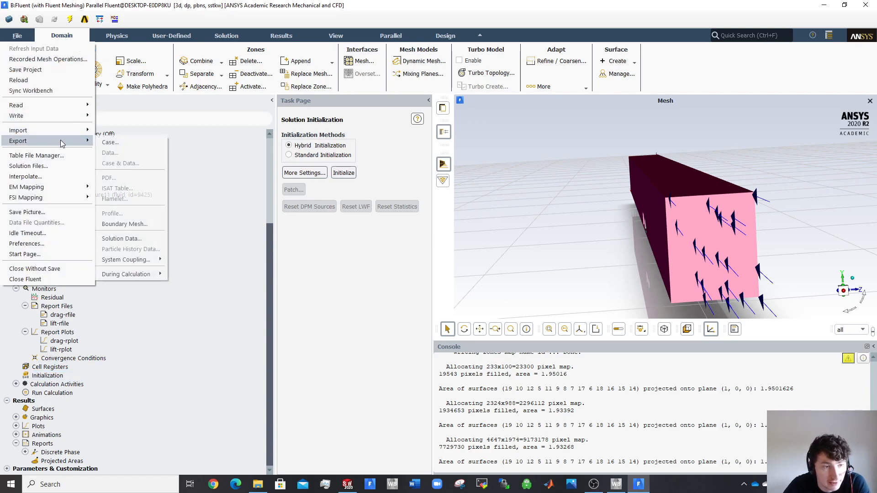
click(428, 188)
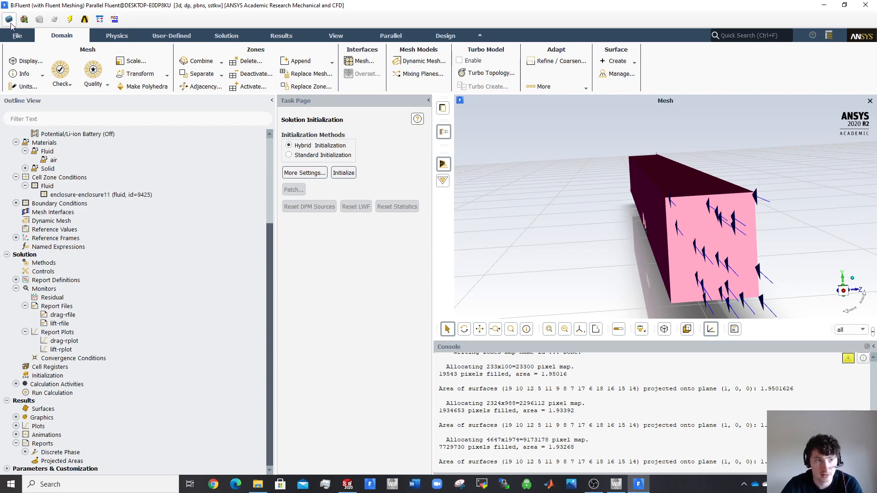
- Review the import options for bringing in mesh, case and data files
click(18, 37)
mouse_move(45, 130)
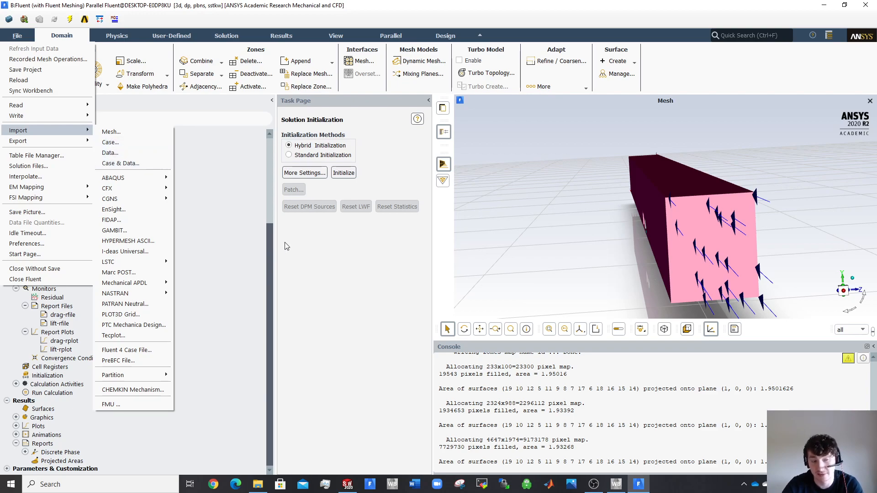
click(323, 267)
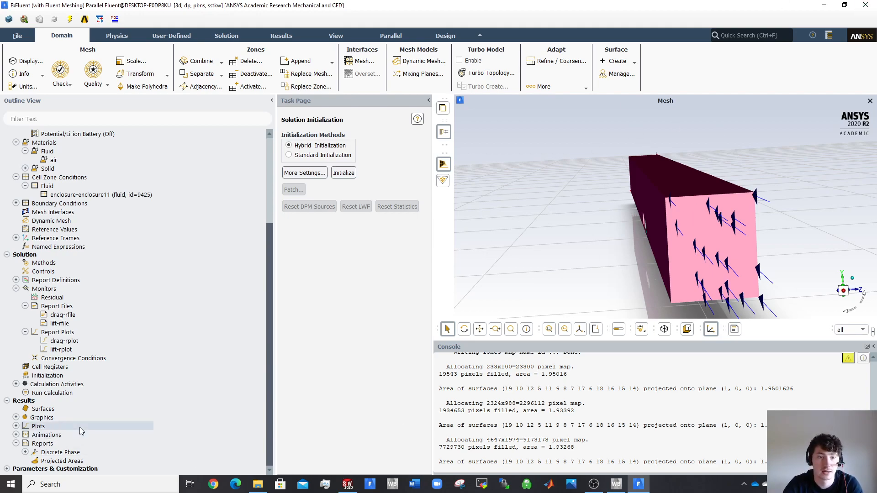
click(18, 39)
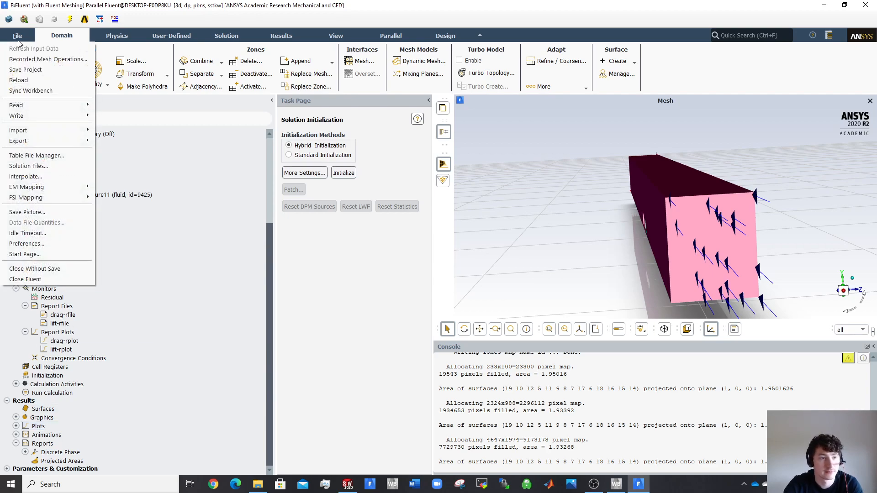
mouse_move(39, 132)
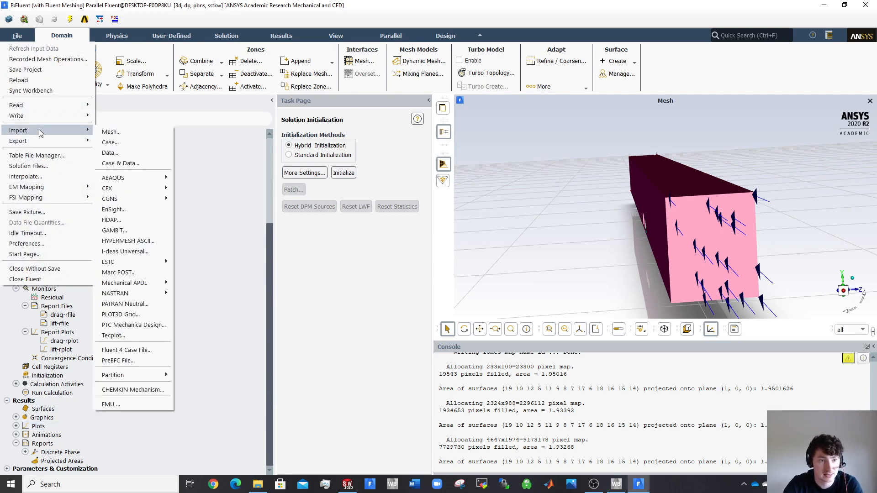
click(248, 165)
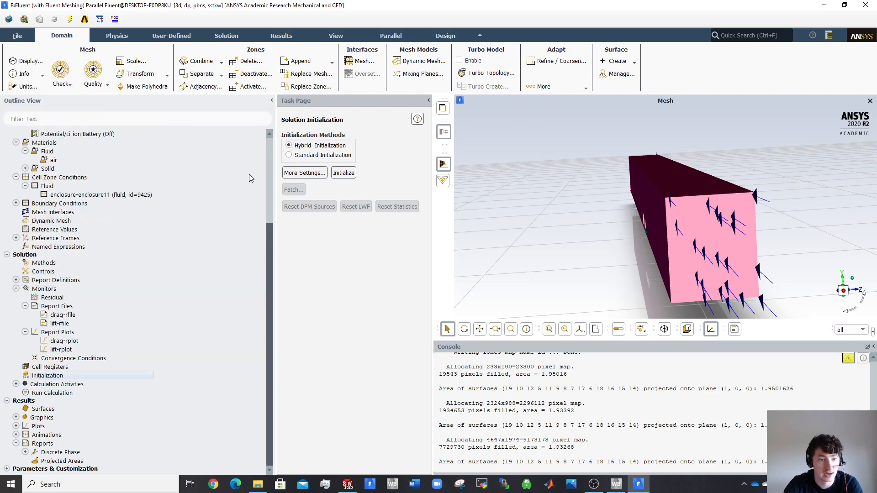
- Initialize the solution with the hybrid method and inspect the inlet and outlet ends of the flow domain
click(43, 409)
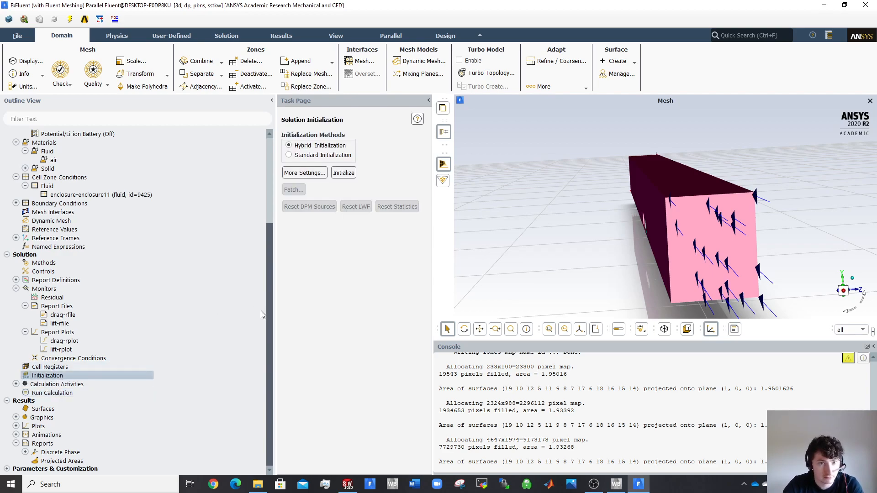
click(343, 174)
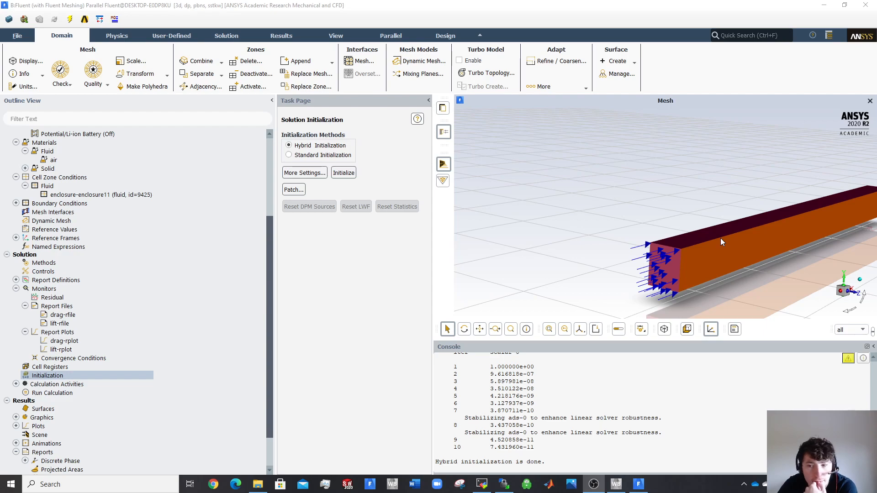
scroll(720, 237, down, 5)
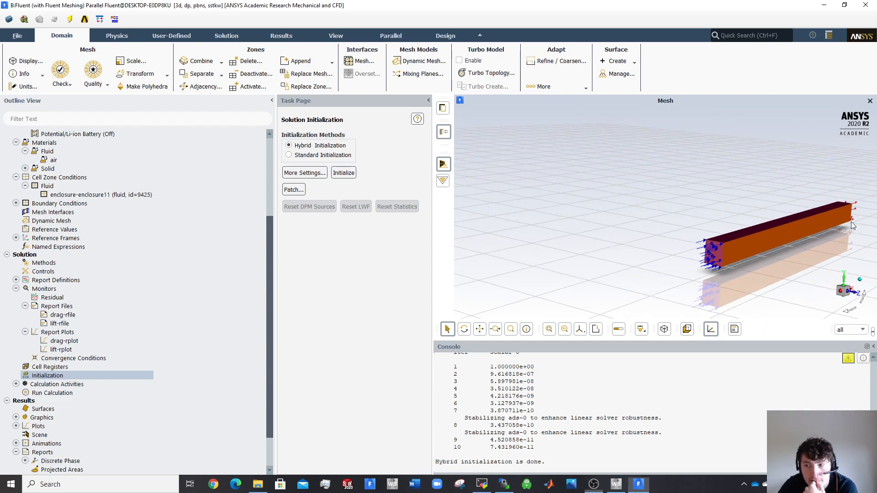
scroll(827, 219, up, 2)
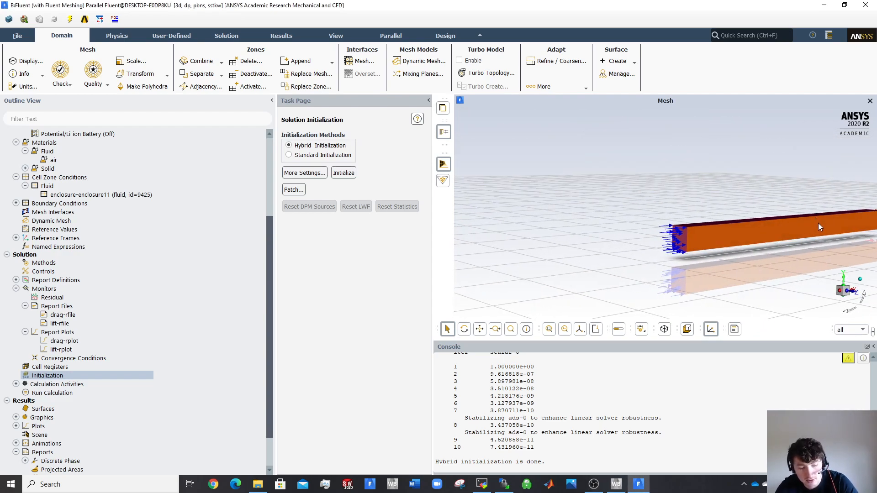
ctrl+middle_drag(813, 223, 527, 241)
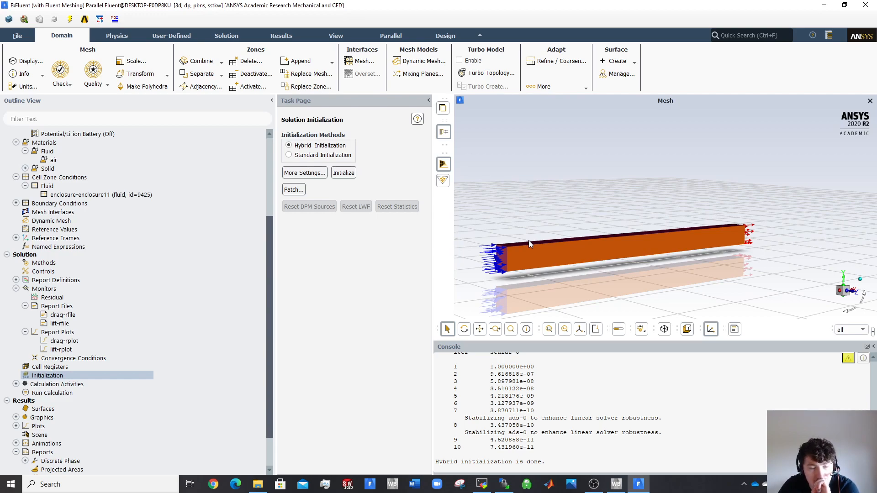
drag(528, 240, 533, 246)
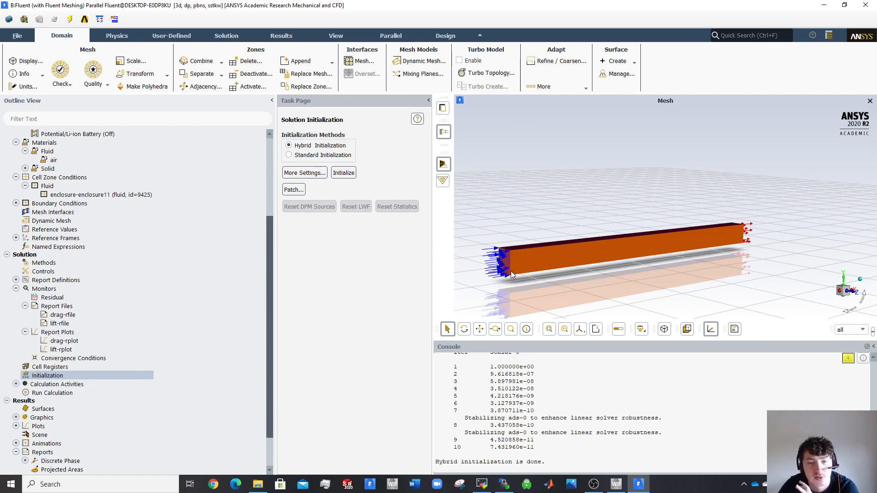
drag(518, 273, 625, 257)
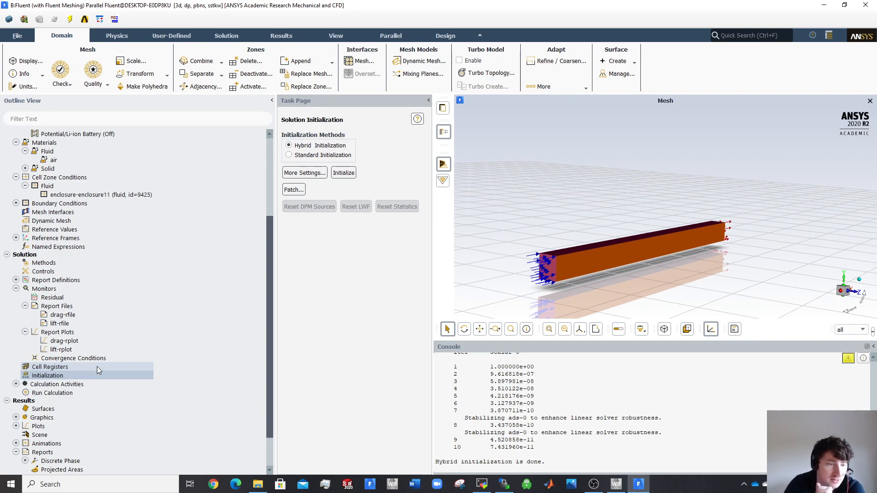
- Start the calculation with the number of iterations kept at 500
click(63, 396)
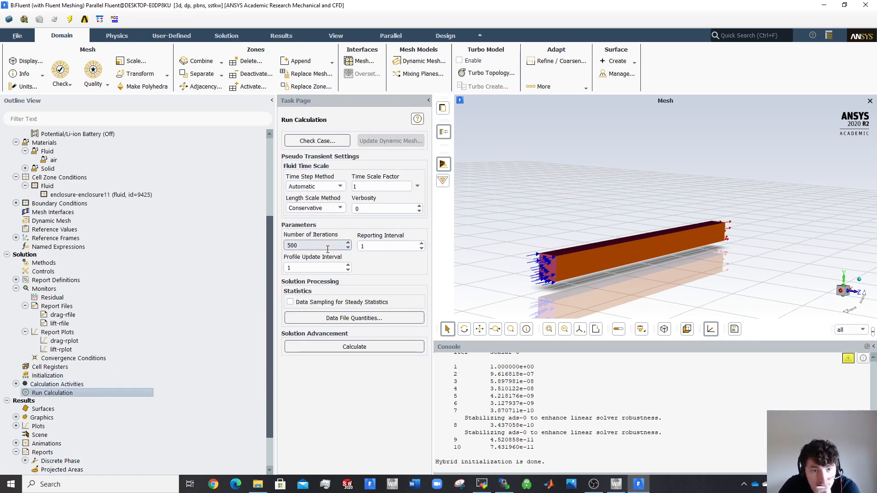
drag(327, 247, 263, 251)
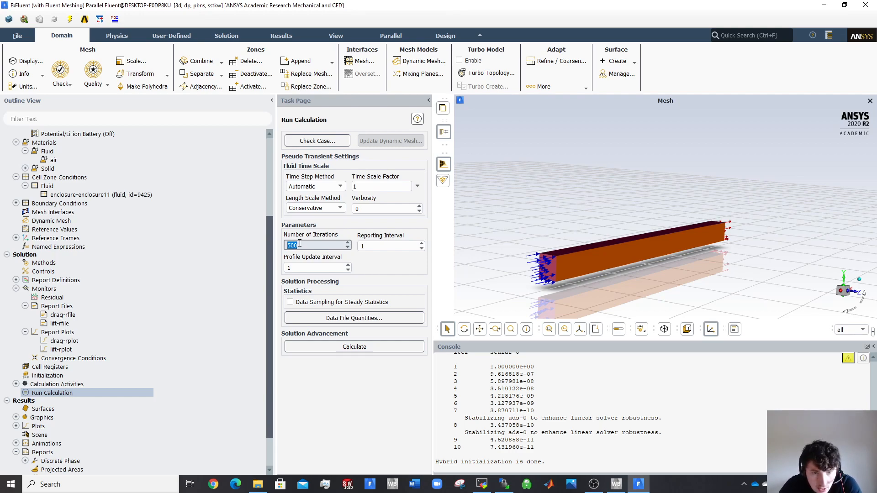
click(365, 348)
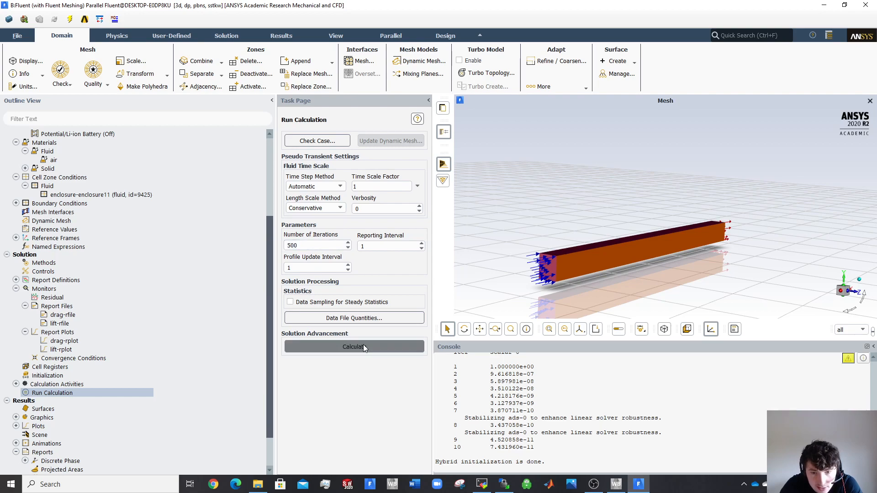